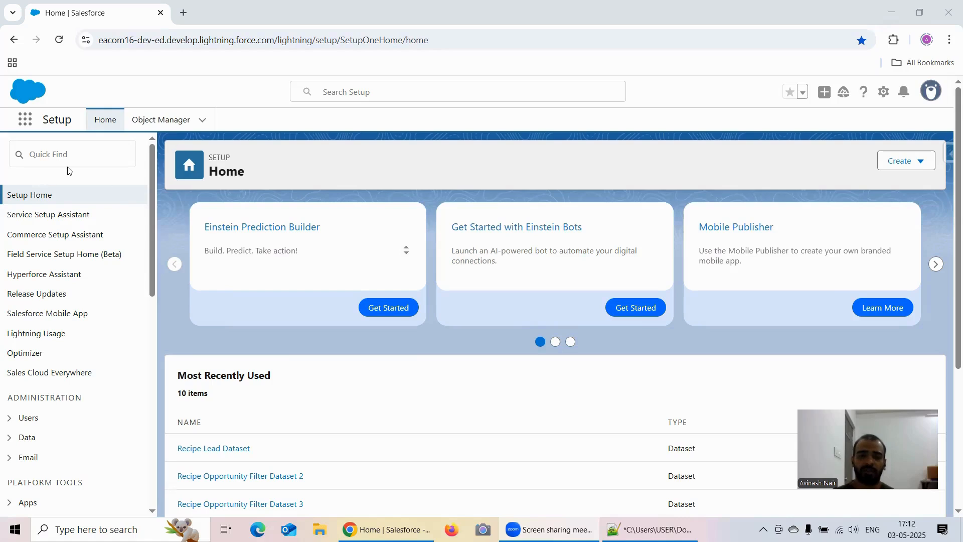
- Open Analytics Studio from Salesforce Setup, go to its Data Manager and display the Dataflows & Recipes list
left_click(23, 121)
left_click(78, 217)
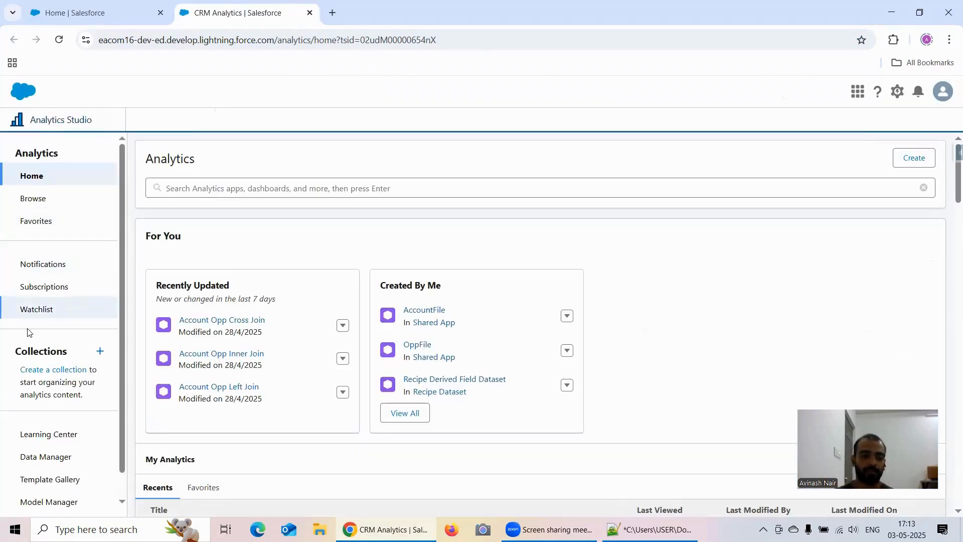
left_click(61, 466)
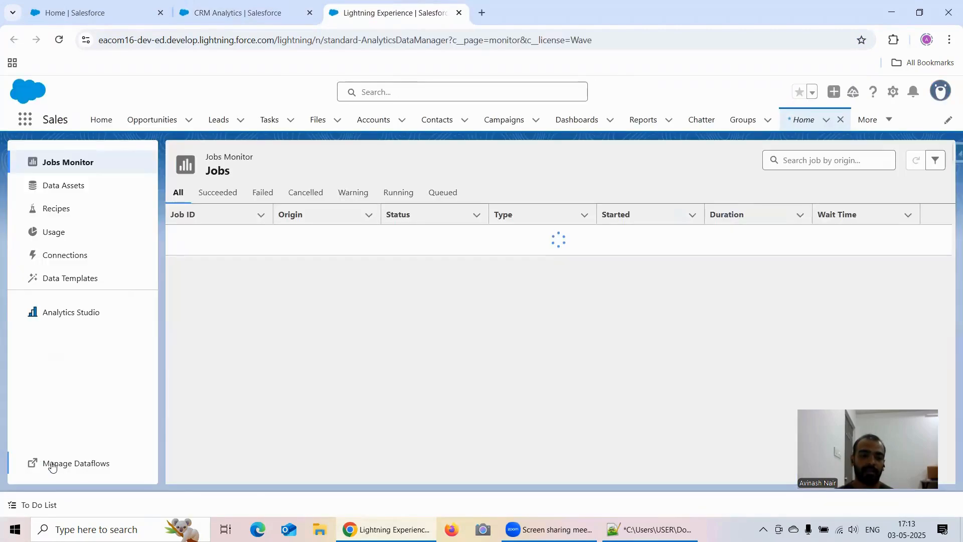
left_click(51, 462)
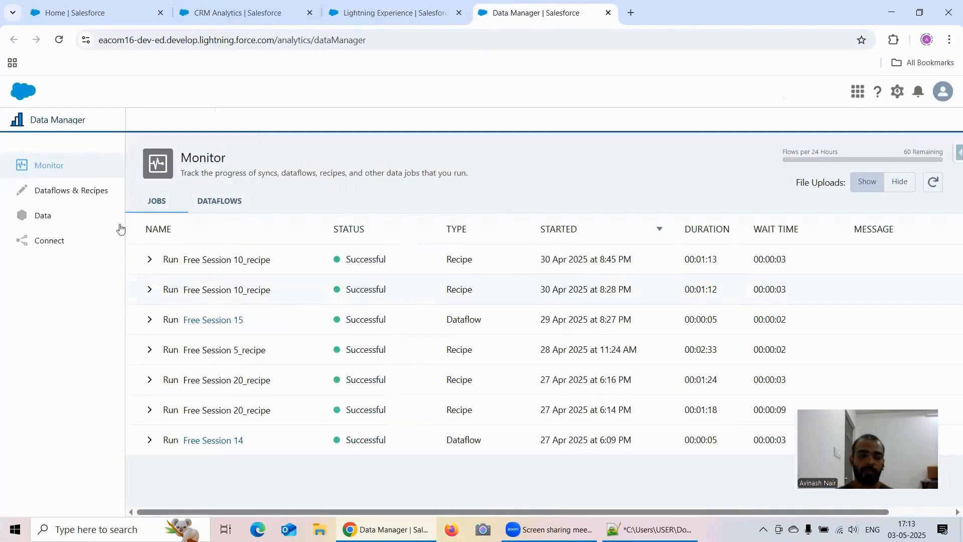
left_click(90, 190)
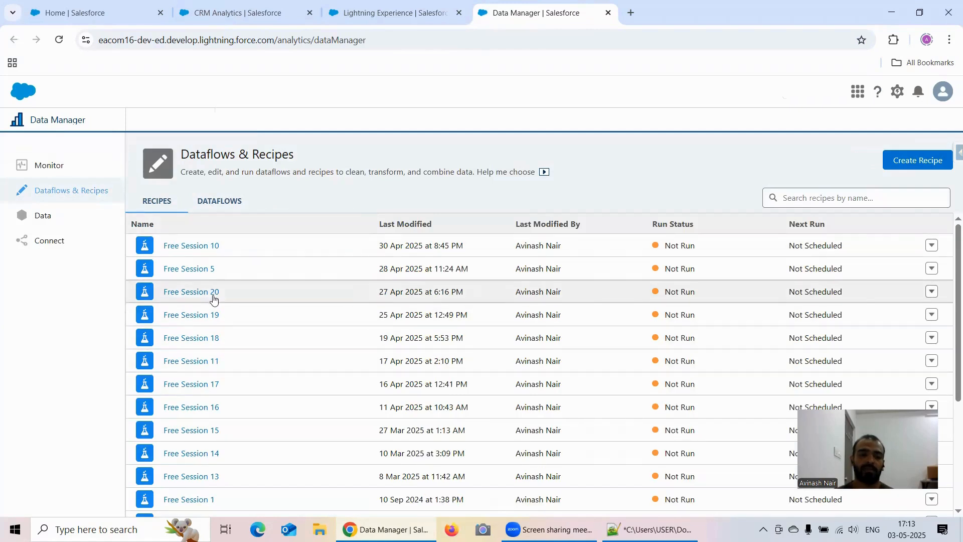
- Open the Free Session 1 recipe and the Free Session 1 dataflow in separate browser tabs
scroll(223, 372, "down", 2)
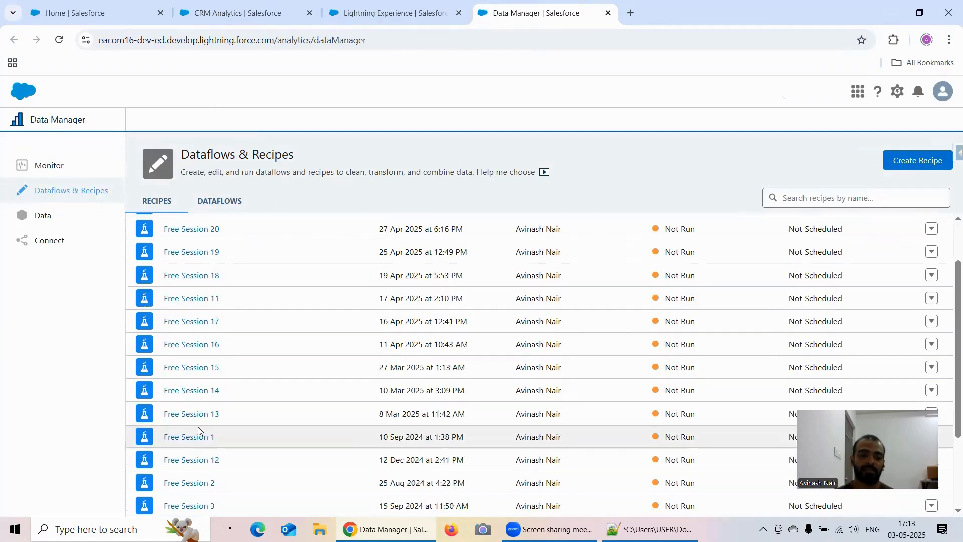
left_click(199, 445)
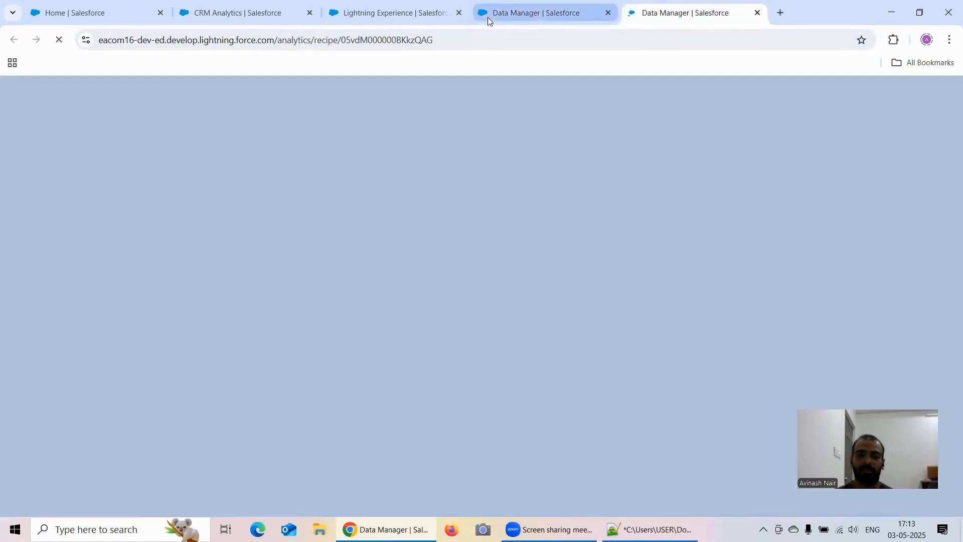
left_click(487, 15)
left_click(213, 201)
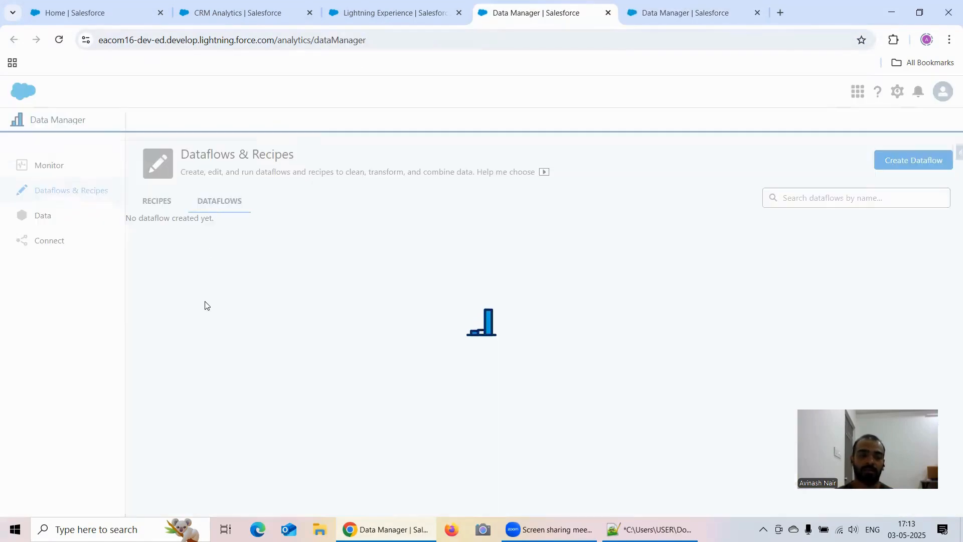
left_click(206, 263)
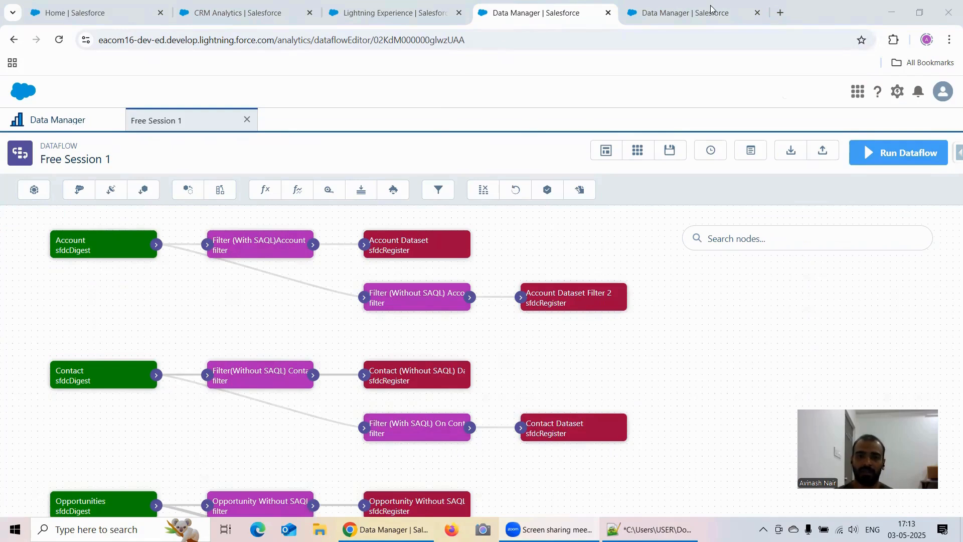
- Return to the Free Session 1 recipe, view the details of its Opportunity input node and close them
key("ctrl+Tab")
left_click(63, 195)
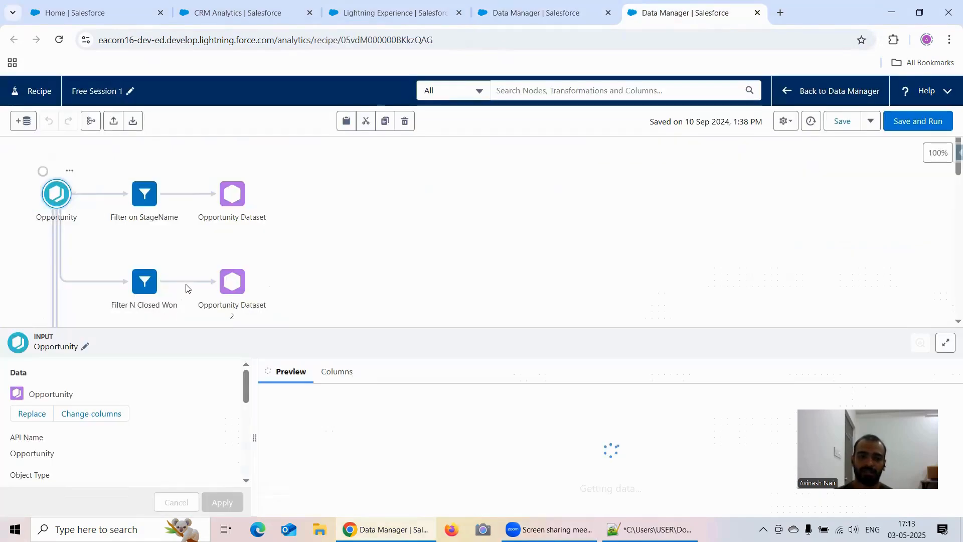
left_click(360, 218)
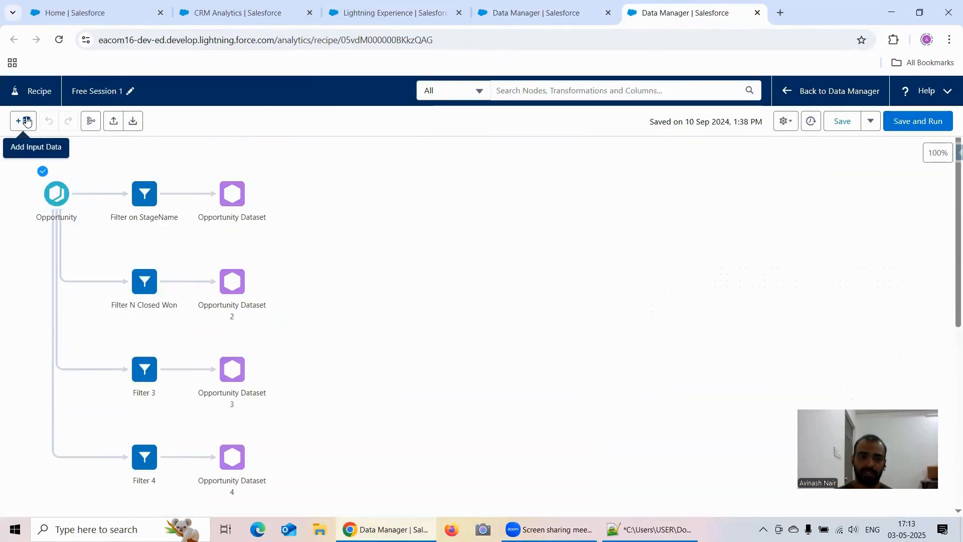
- Try to select the Opportunity object from Salesforce External as new input data for the recipe
left_click(24, 121)
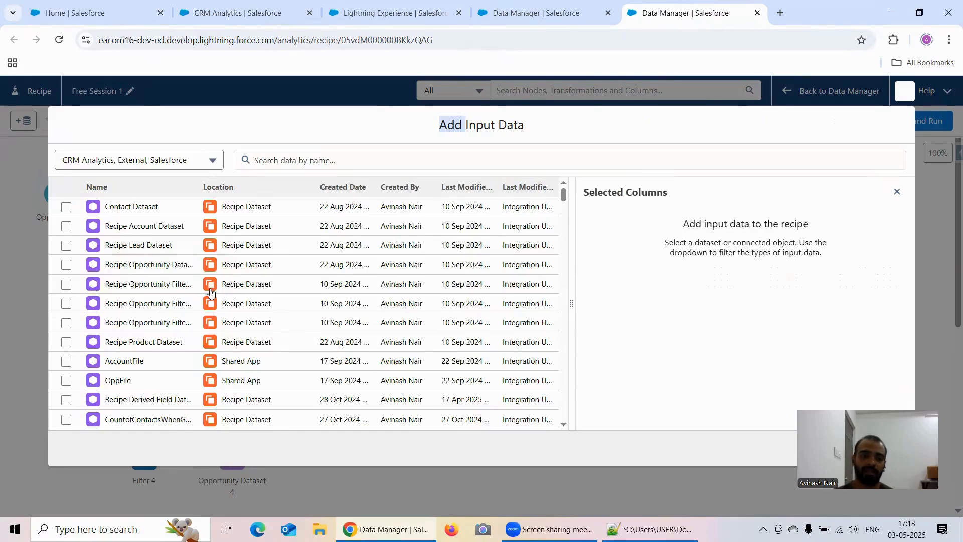
scroll(205, 294, "down", 10)
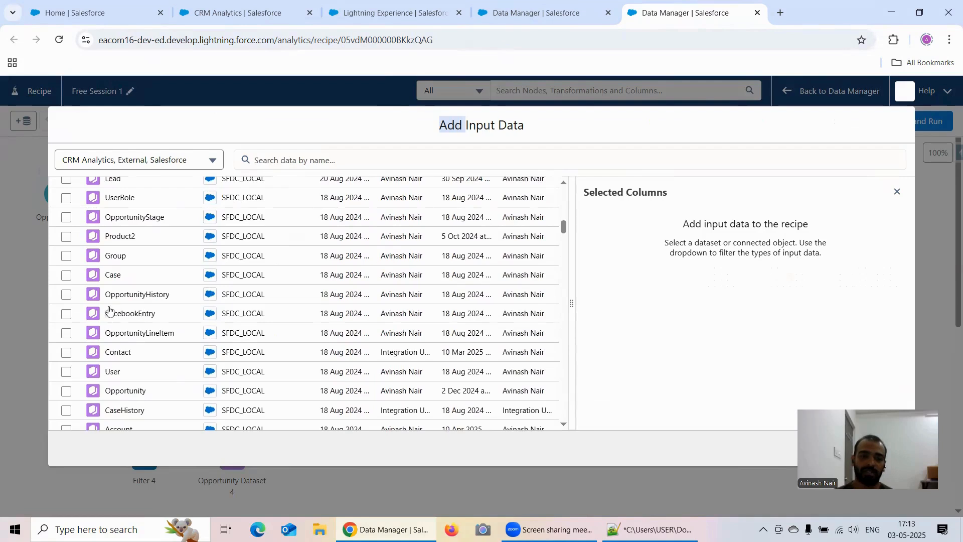
left_click(70, 353)
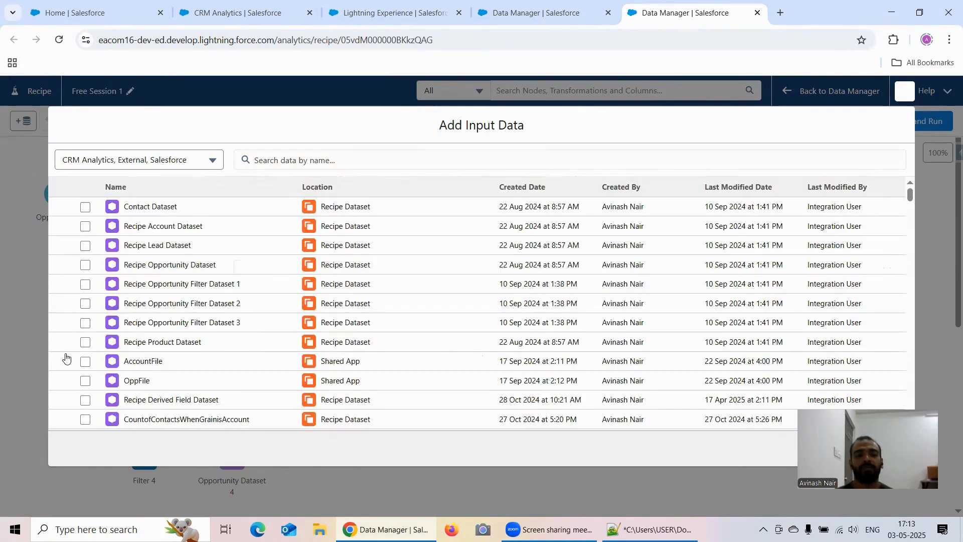
scroll(172, 311, "down", 5)
scroll(173, 311, "down", 4)
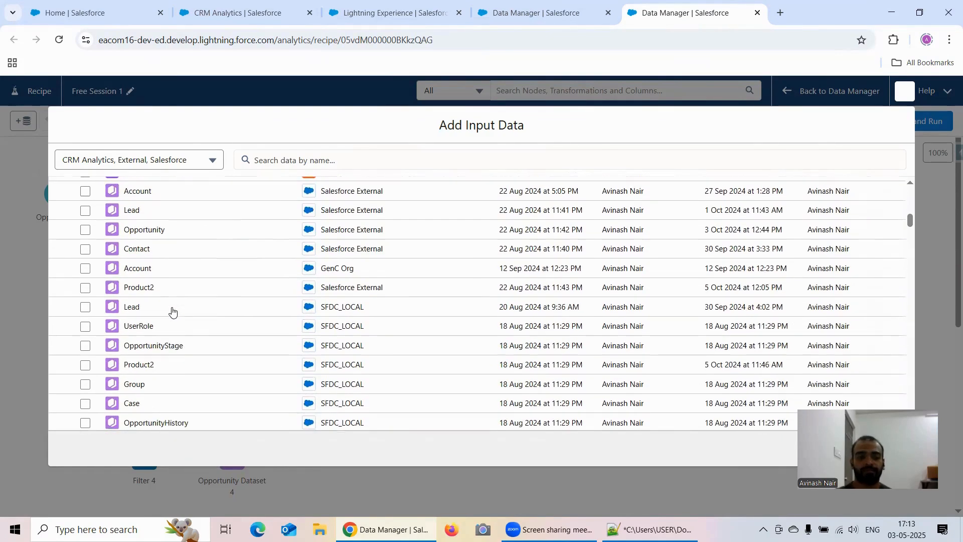
left_click(85, 228)
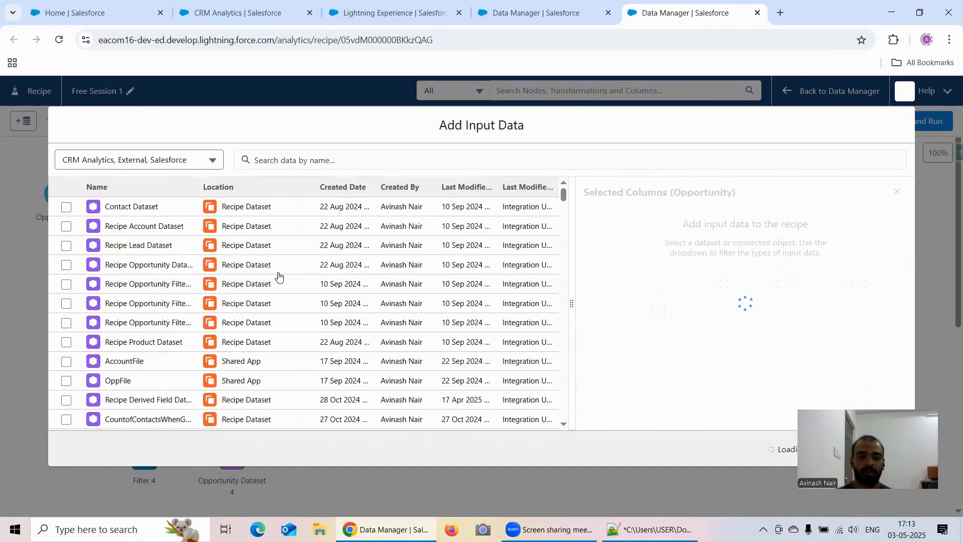
- Select the SFDC_LOCAL Opportunity object as input data and display its related objects available for joining
scroll(176, 351, "down", 9)
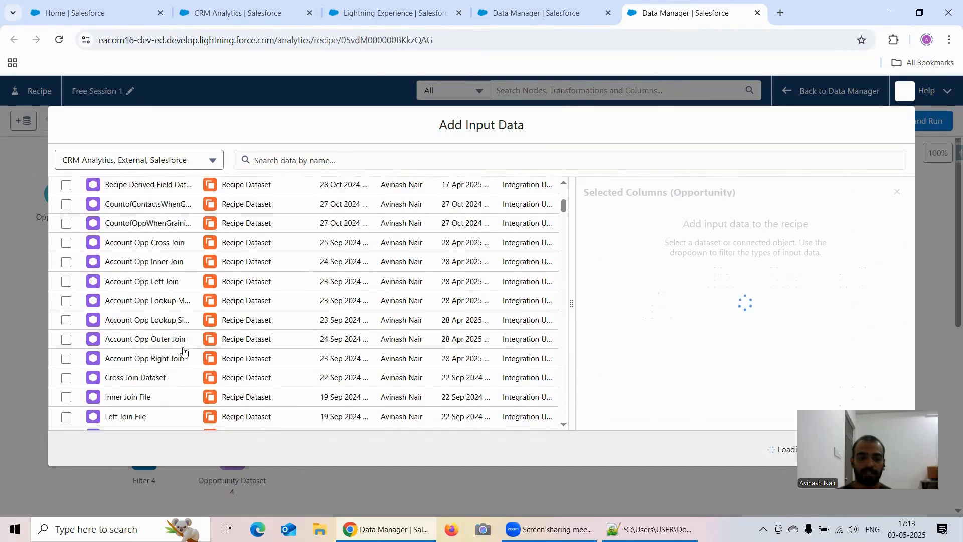
scroll(181, 336, "down", 5)
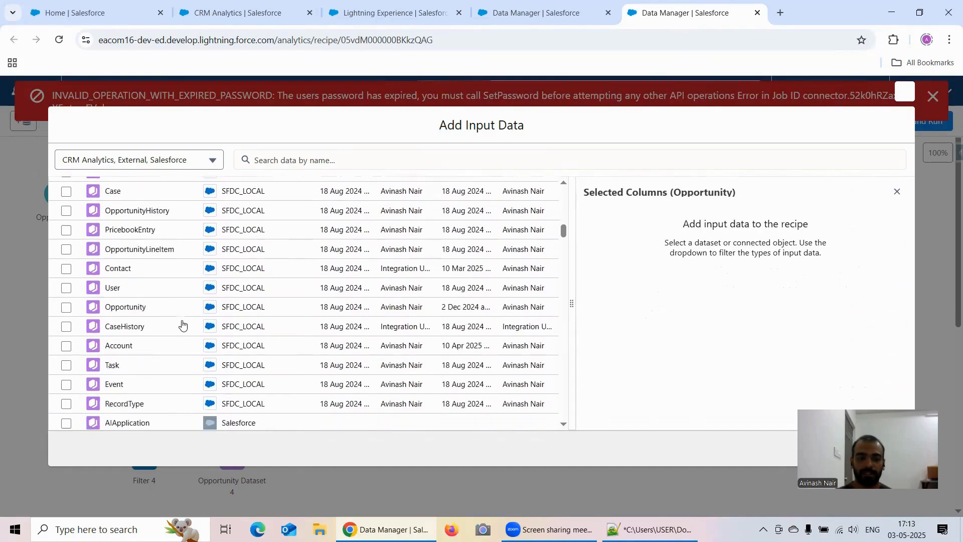
scroll(135, 269, "up", 2)
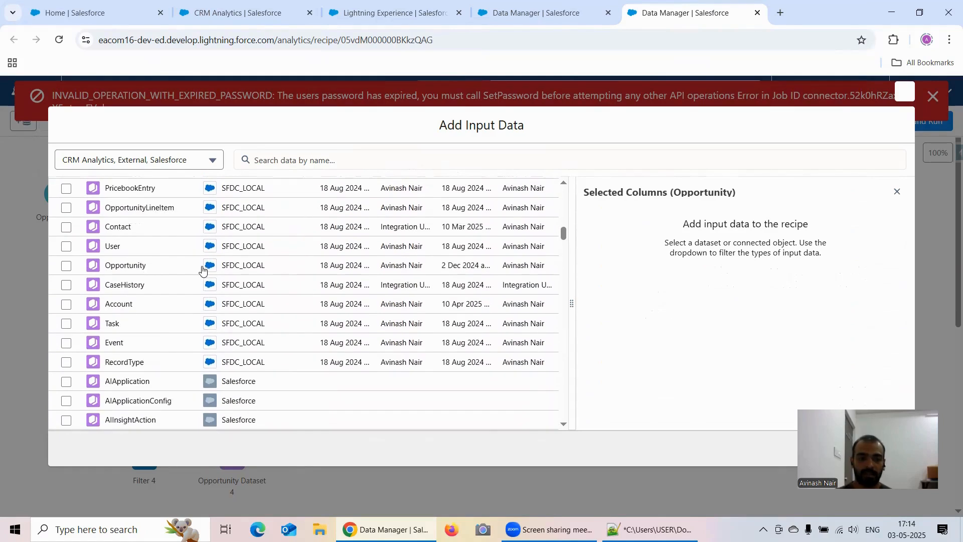
left_click(67, 266)
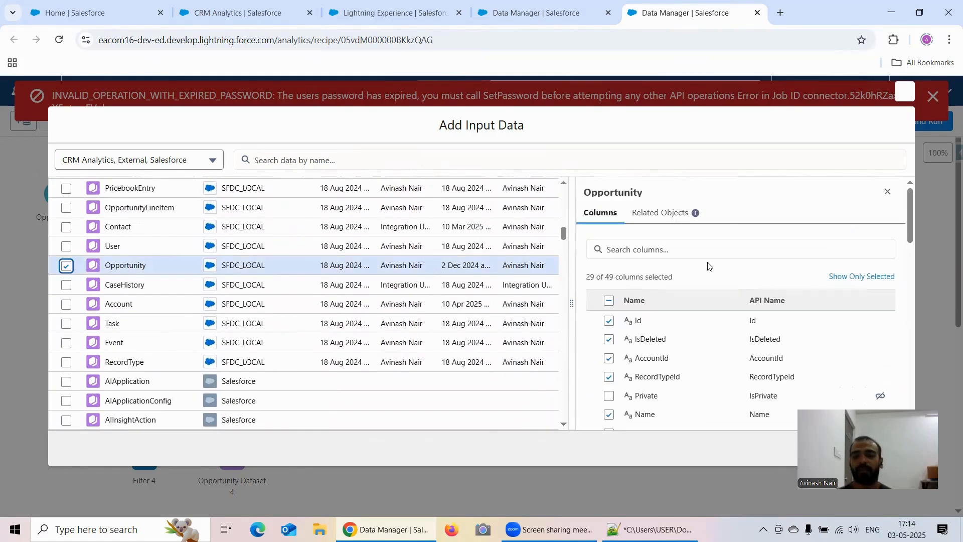
left_click(673, 214)
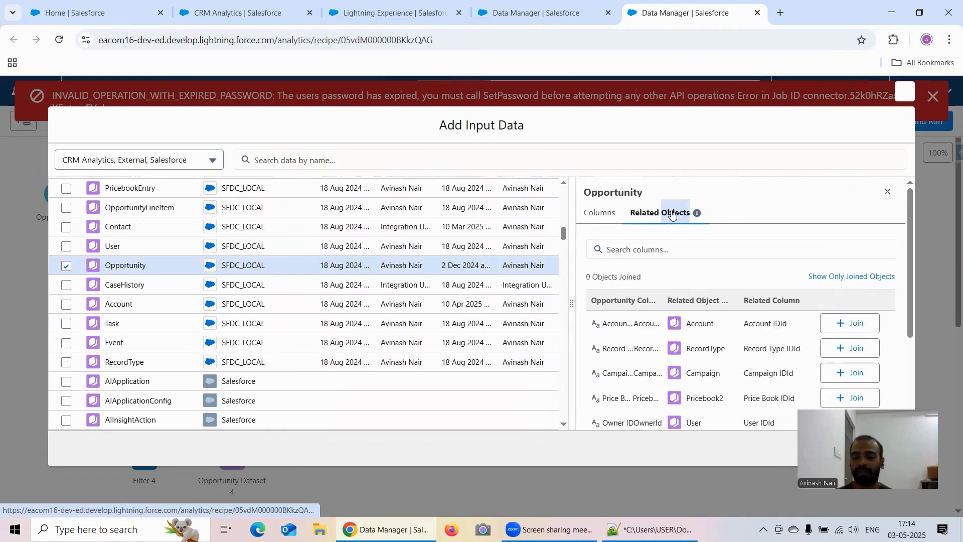
- Compare the recipe's related-object join options with the nodes of the Free Session 1 dataflow
left_click(554, 10)
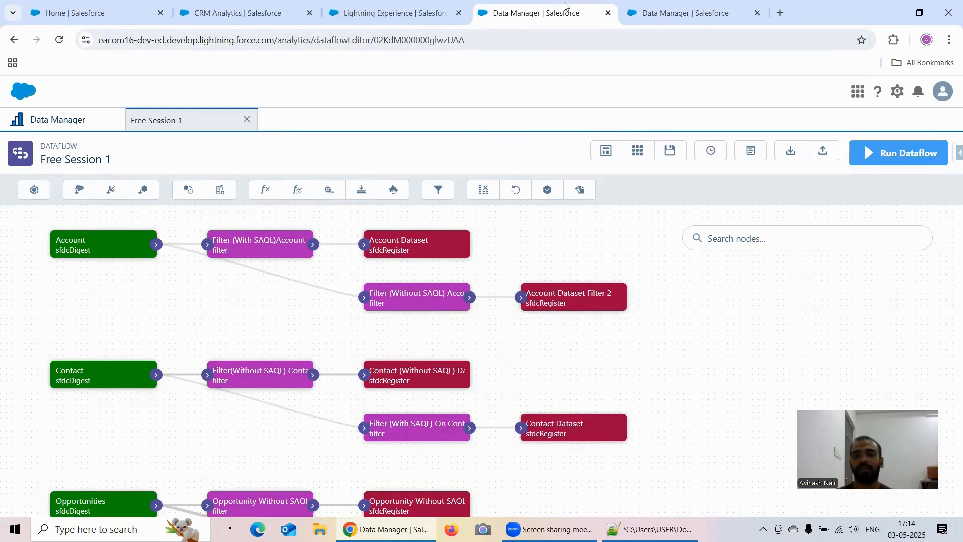
left_click(662, 12)
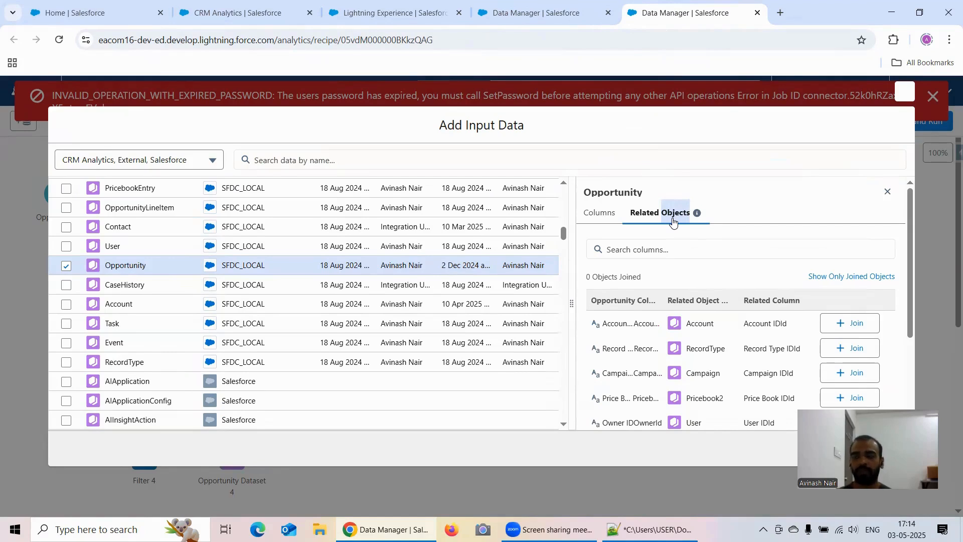
left_click(513, 19)
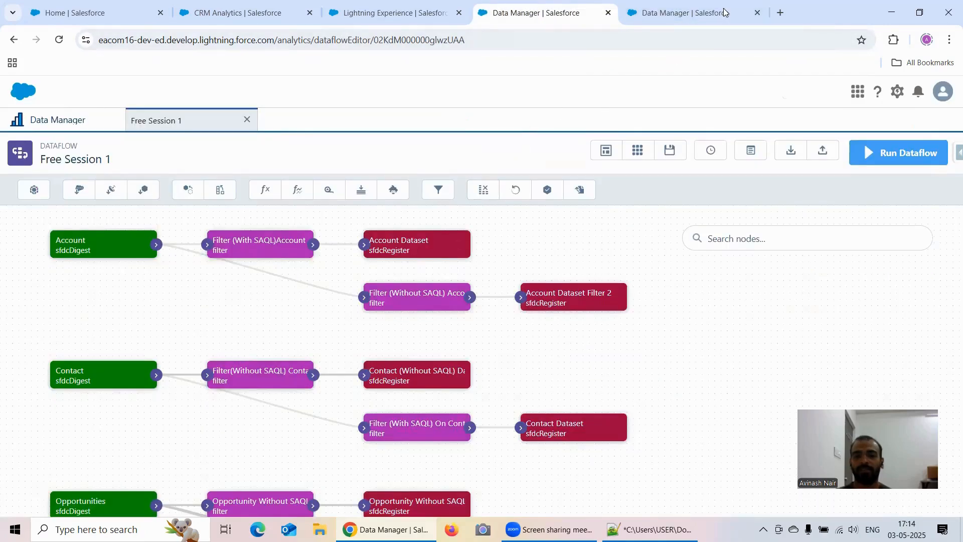
left_click(708, 18)
- Dismiss the error message and reload the recipe, abandoning the unsaved input data selection
double_click(905, 92)
double_click(933, 97)
left_click(58, 40)
- Compare the dataflow's transformation tools with the branch node options offered after the recipe's Opportunity input
left_click(502, 12)
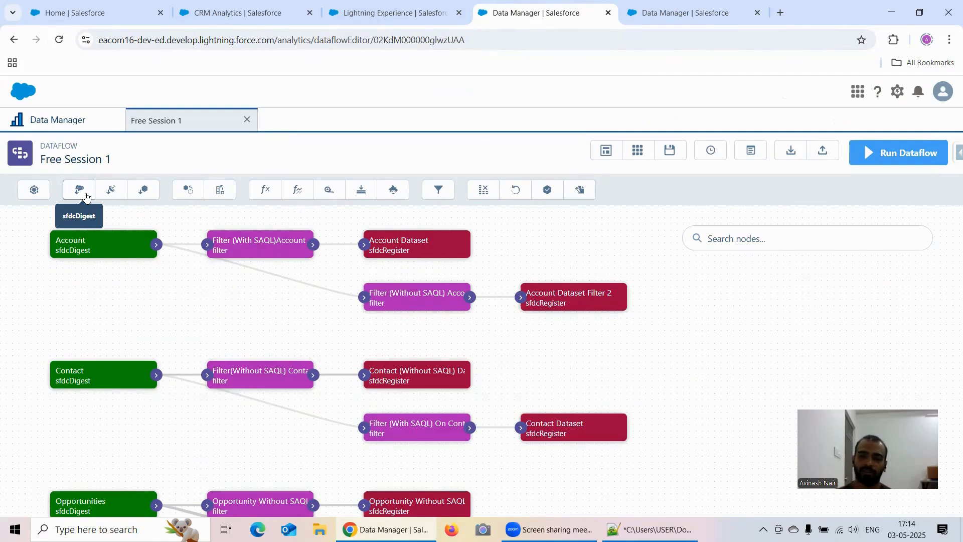
left_click(680, 15)
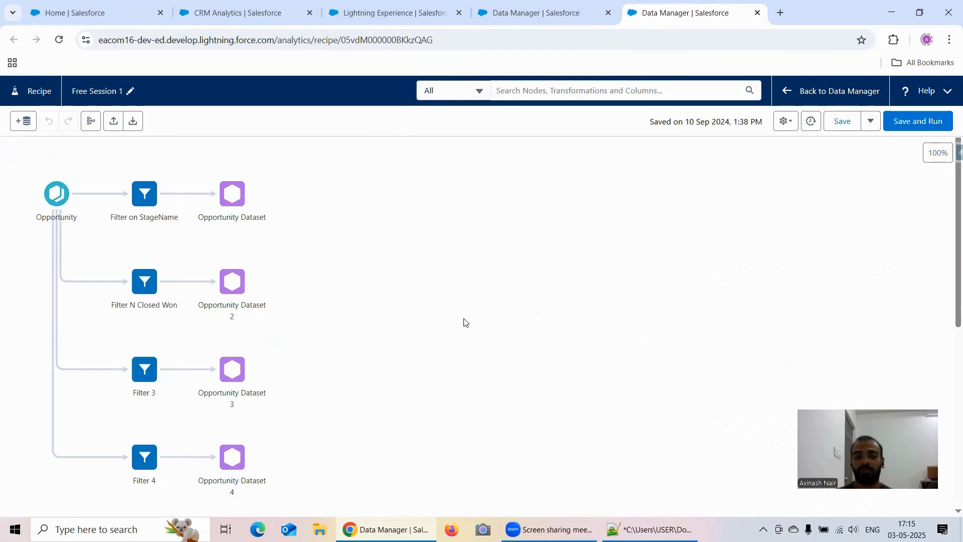
left_click(78, 193)
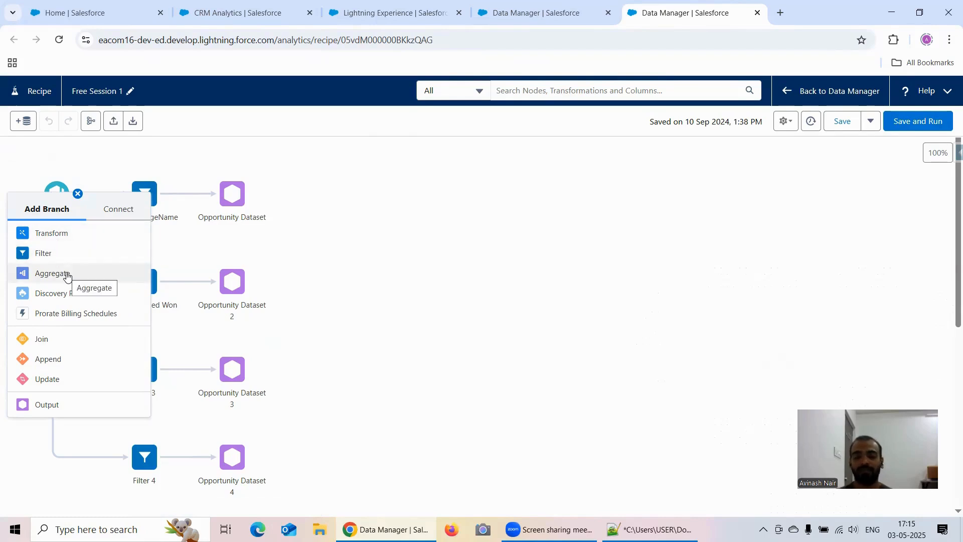
left_click(78, 194)
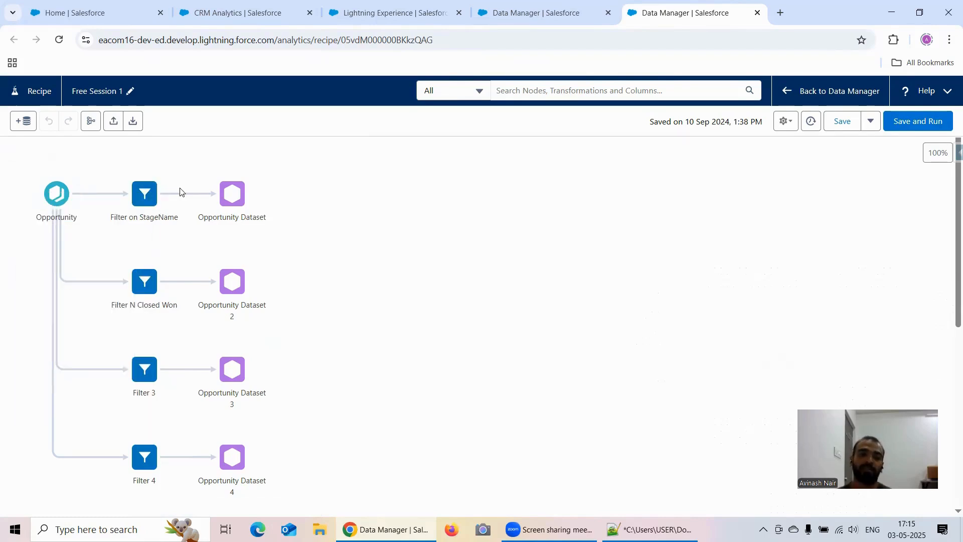
left_click(530, 19)
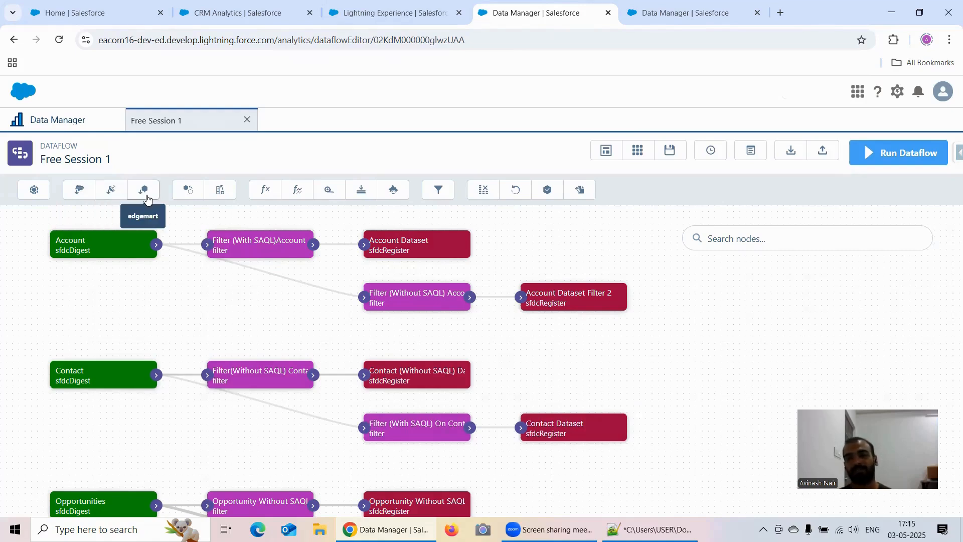
- Open the recipe's Add Input Data dialog and list the source types in its data filter
left_click(692, 15)
left_click(52, 195)
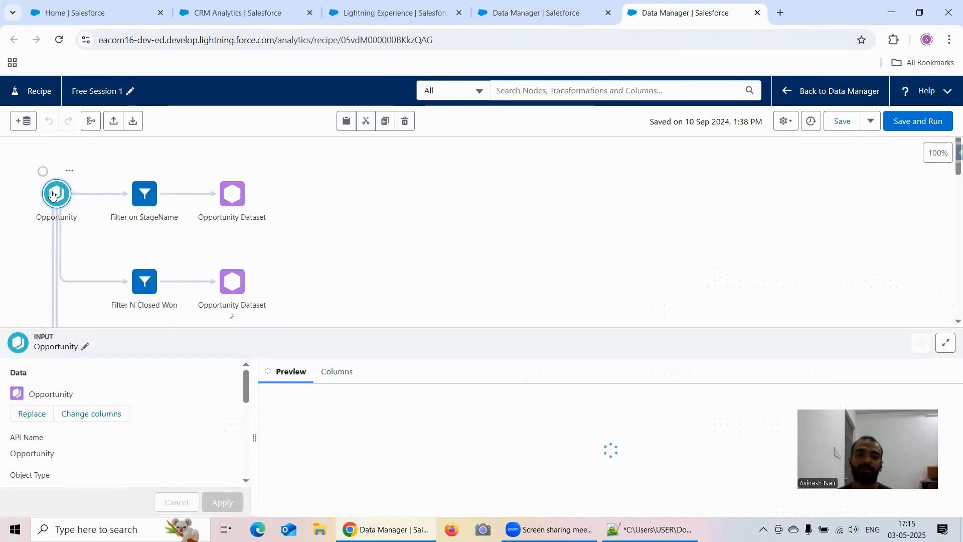
left_click(25, 121)
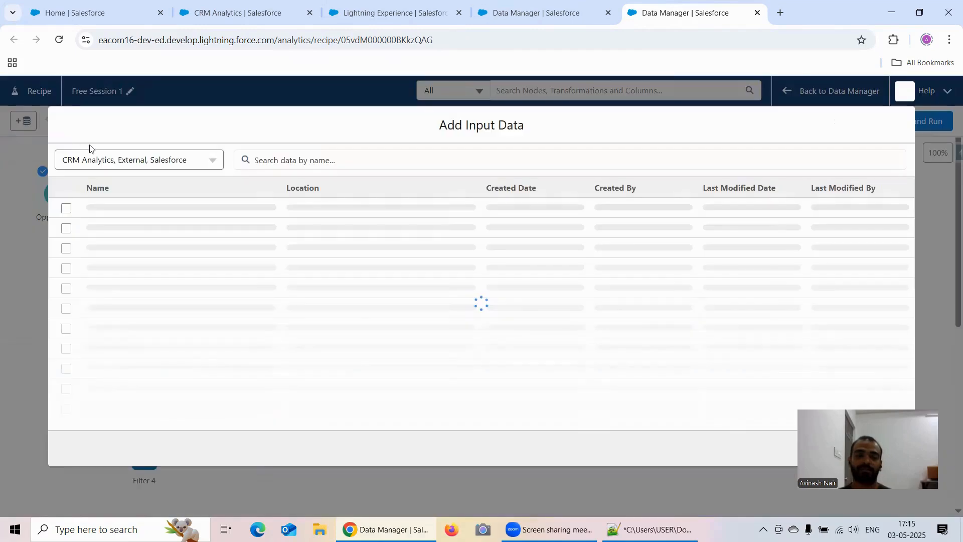
double_click(126, 159)
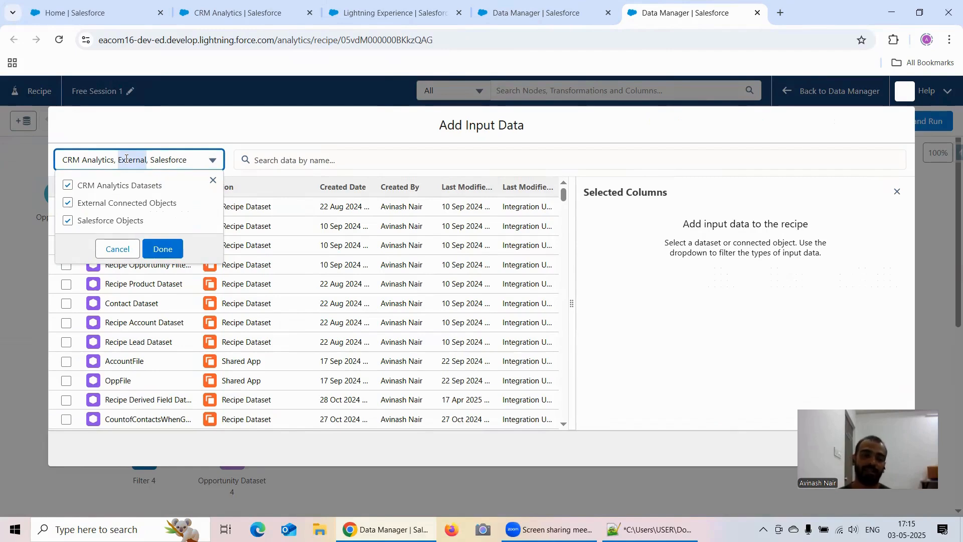
- Compare the recipe's input source types with the dataflow's input node tools, ending on the recipe
left_click(534, 12)
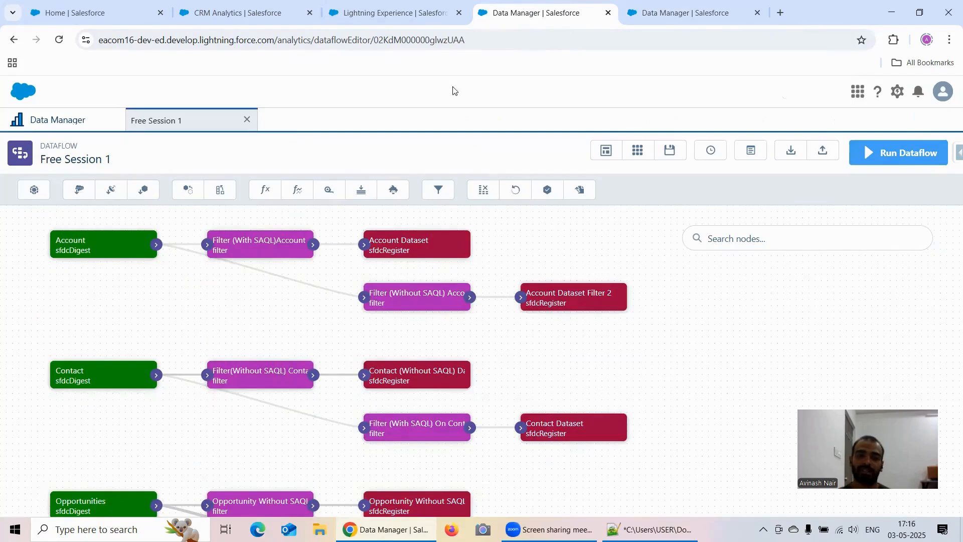
left_click(627, 12)
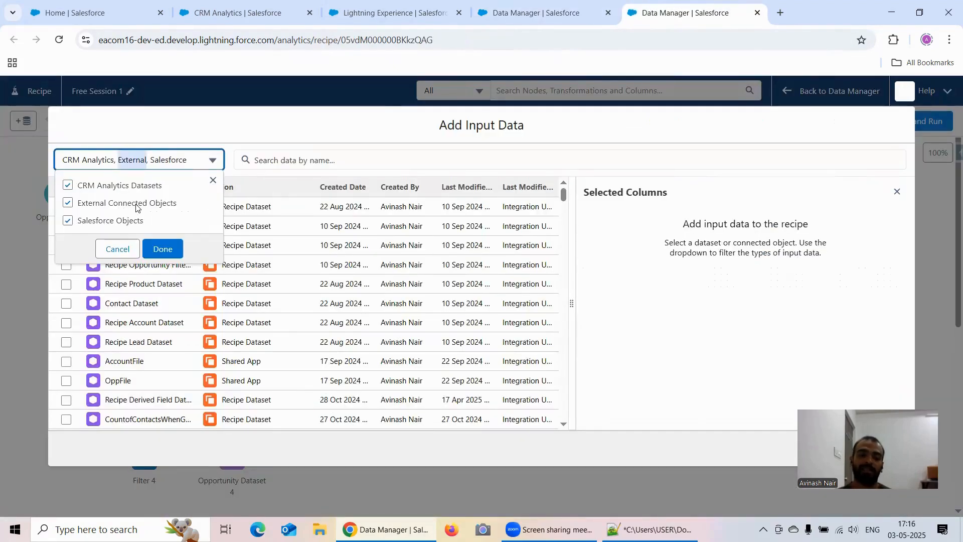
left_click(535, 13)
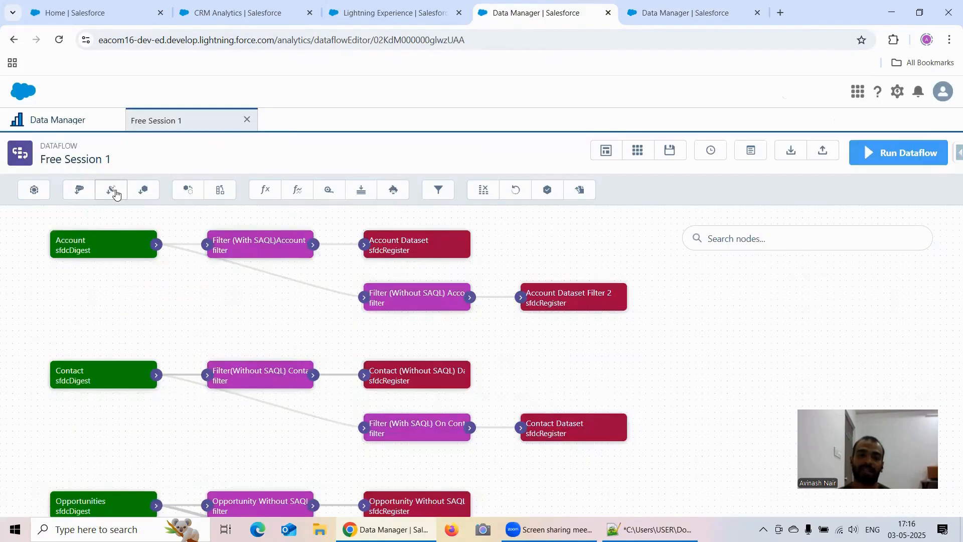
left_click(658, 11)
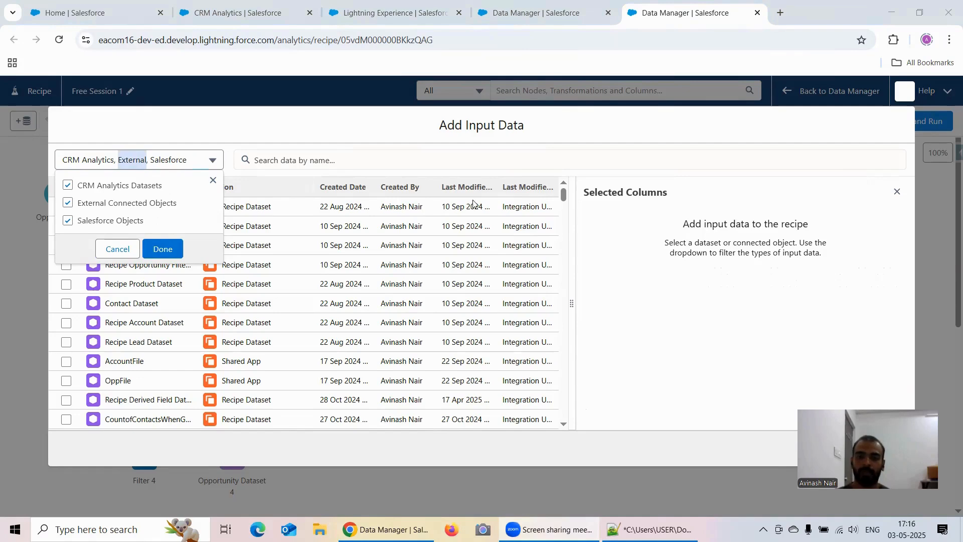
- Open the Free Session 2 dataflow from Data Manager, check its external input nodes, and close the open dataflows
left_click(556, 15)
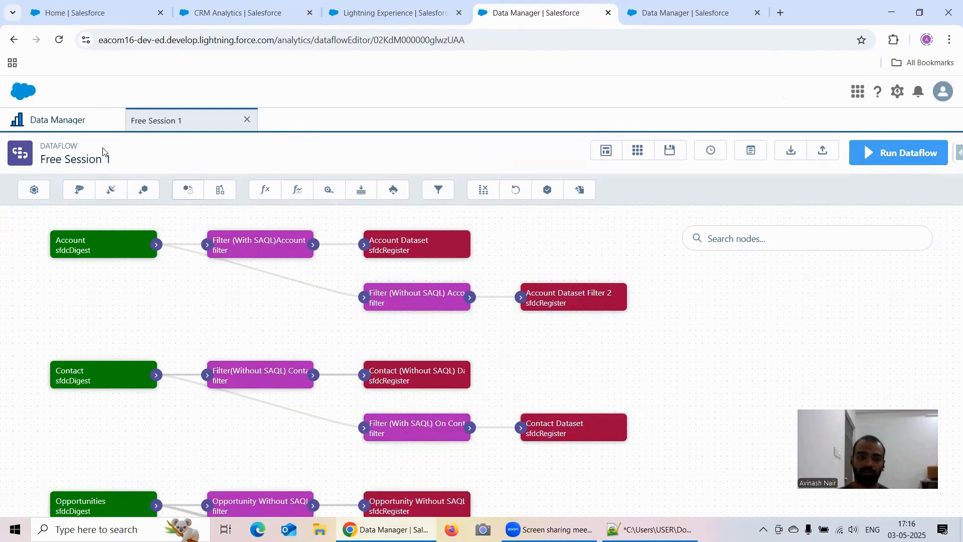
left_click(71, 120)
scroll(262, 305, "down", 1)
left_click(226, 465)
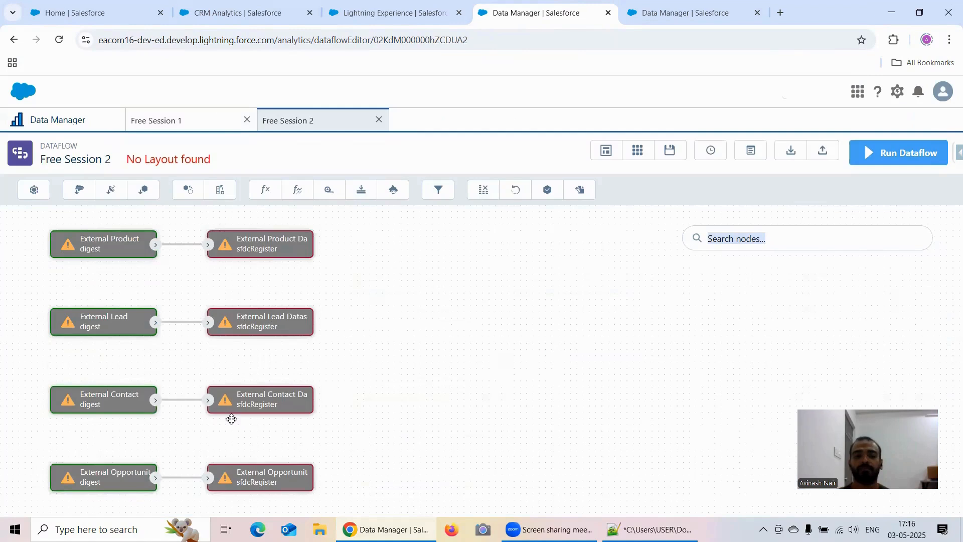
left_click(246, 121)
left_click(247, 121)
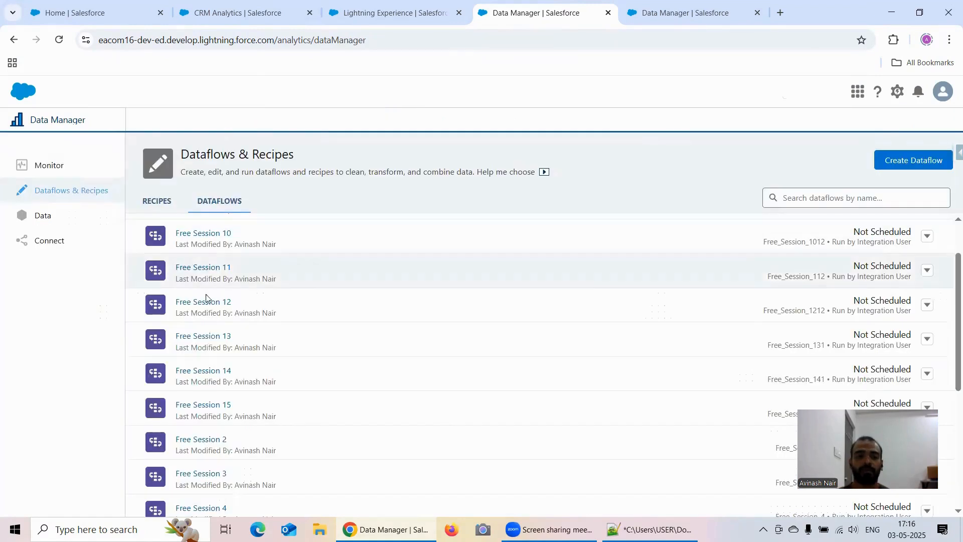
- Check and close the Free Session 3 dataflow, and open the Free Session 4 dataflow with its nodes laid out automatically
scroll(232, 352, "down", 1)
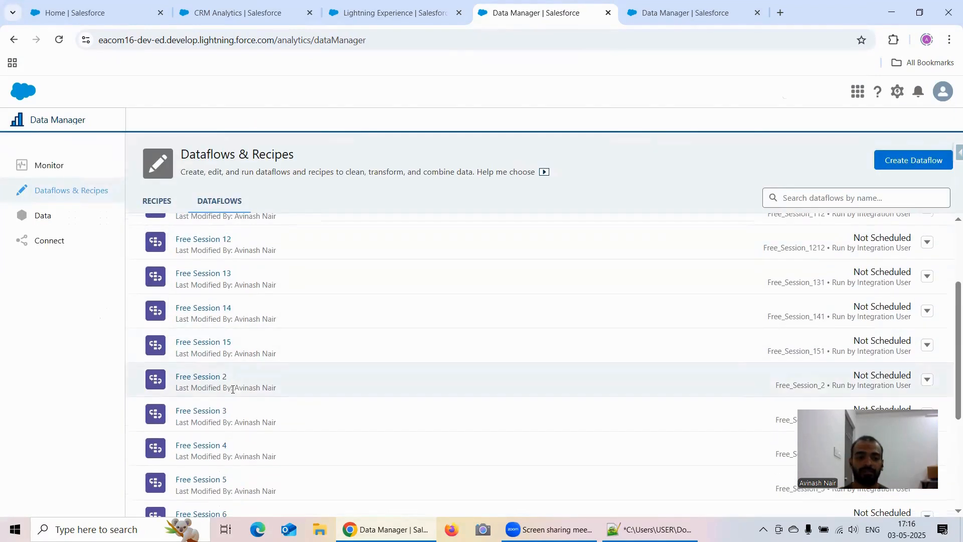
left_click(224, 410)
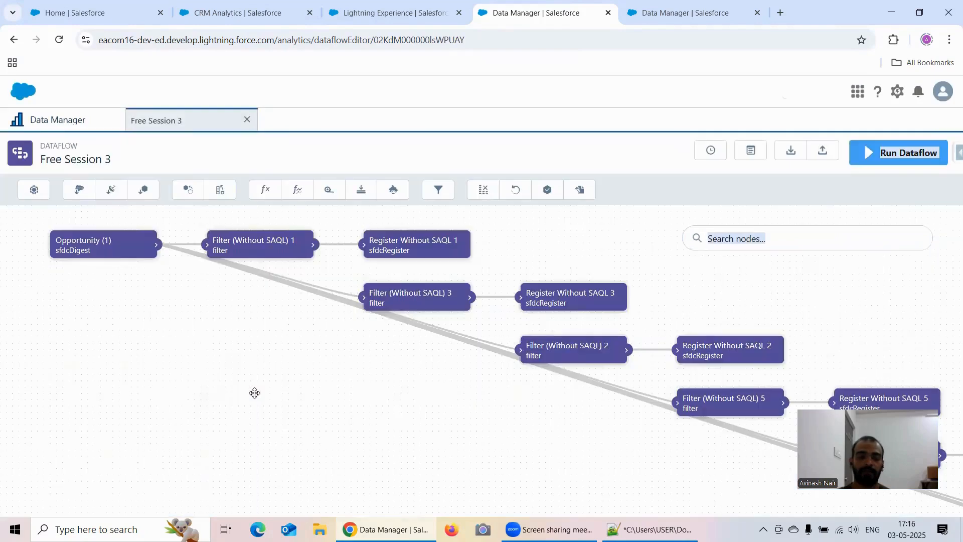
left_click(247, 120)
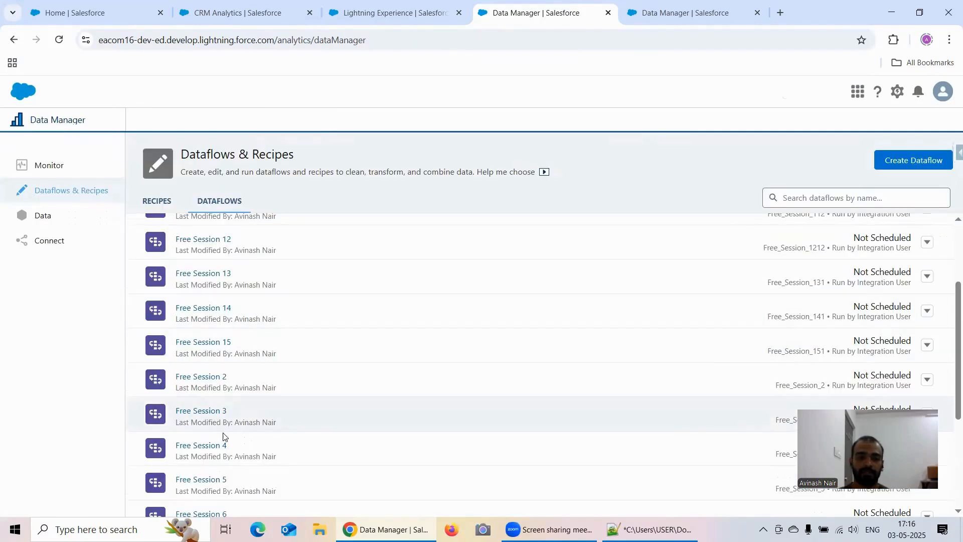
left_click(216, 445)
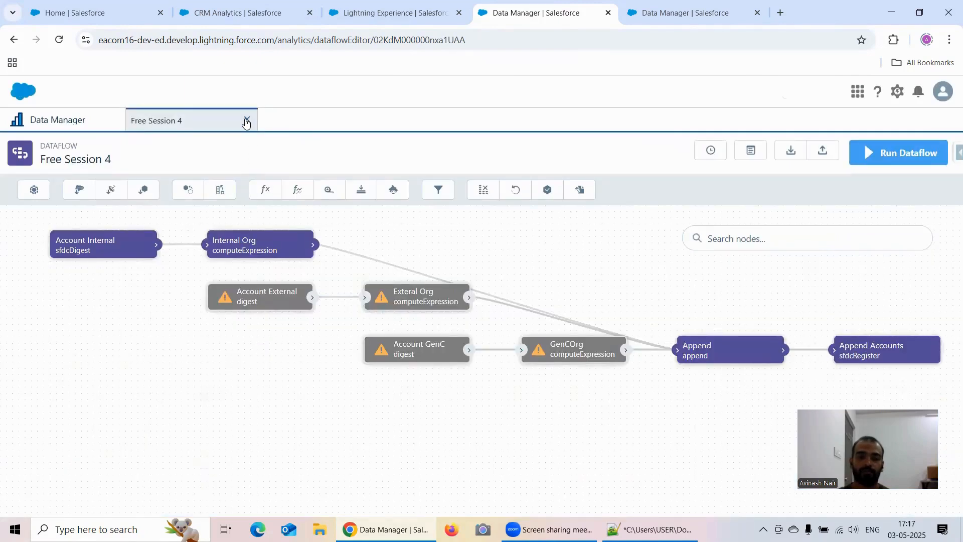
left_click(607, 151)
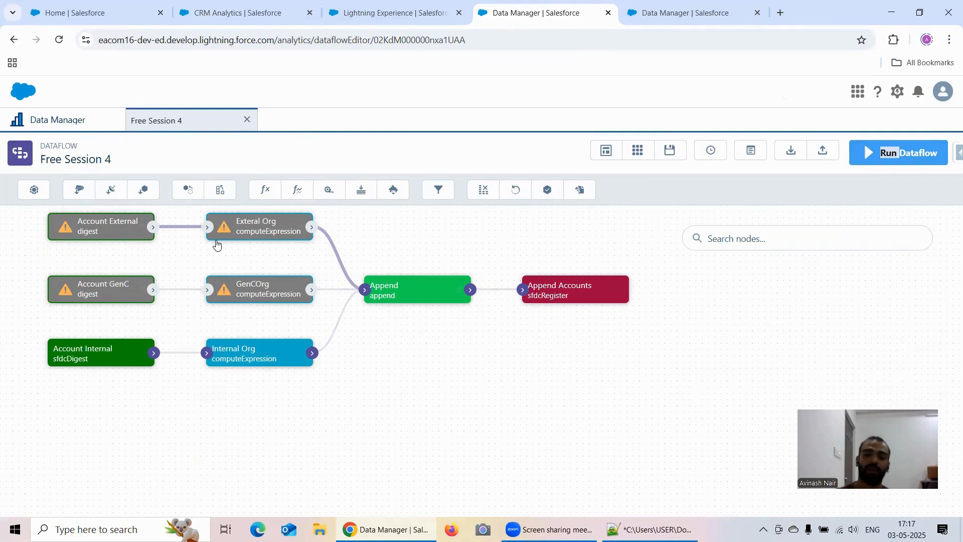
- Open the Free Session 3 recipe from Data Manager's recipes list to examine its append nodes
left_click(652, 14)
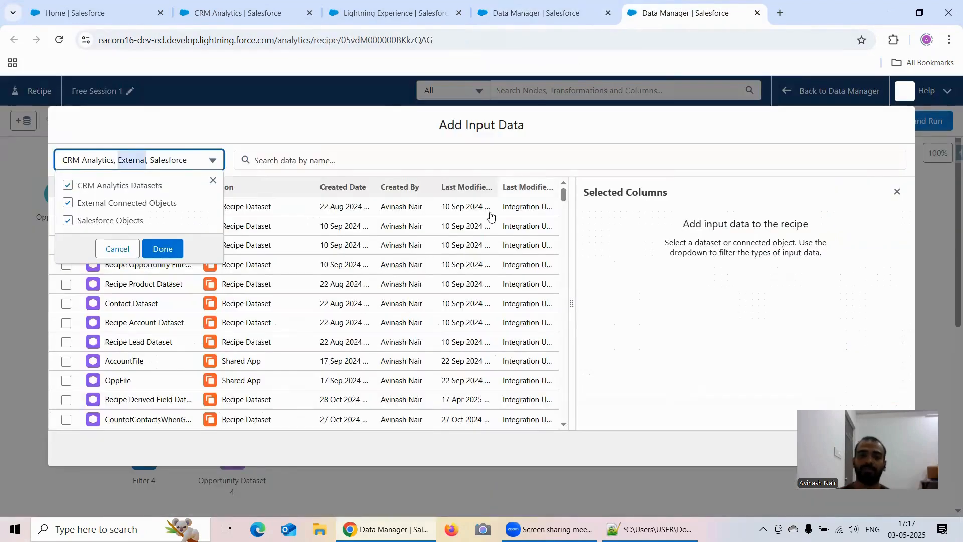
left_click(904, 98)
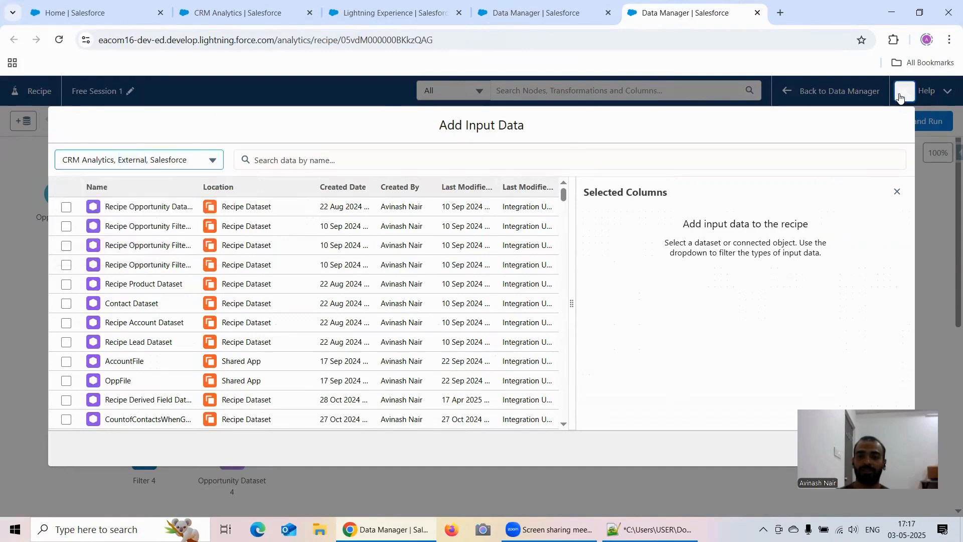
left_click(495, 15)
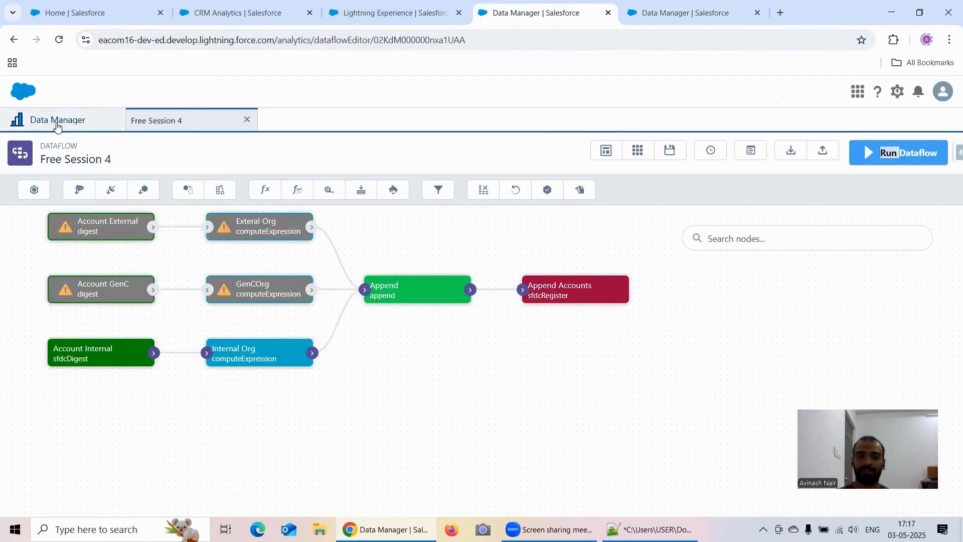
left_click(17, 122)
left_click(157, 203)
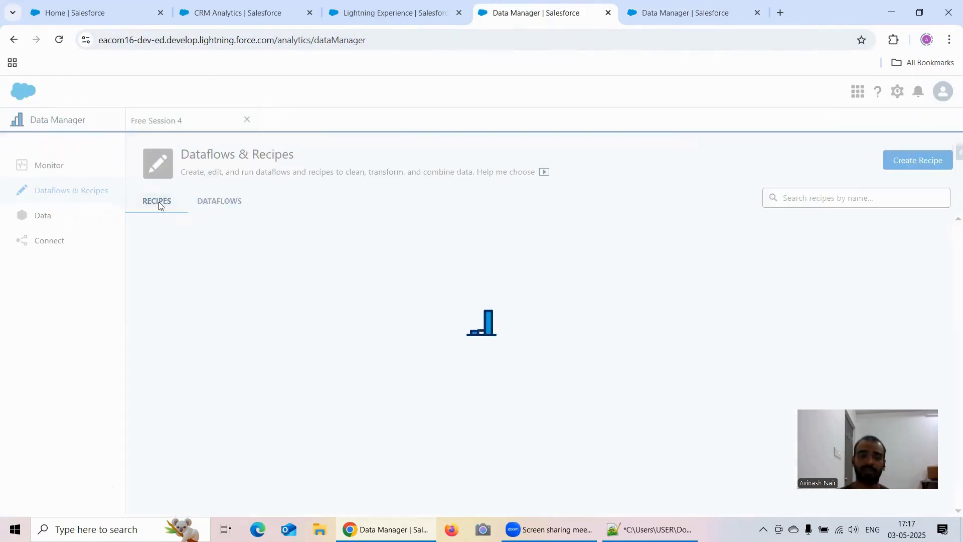
scroll(248, 299, "down", 3)
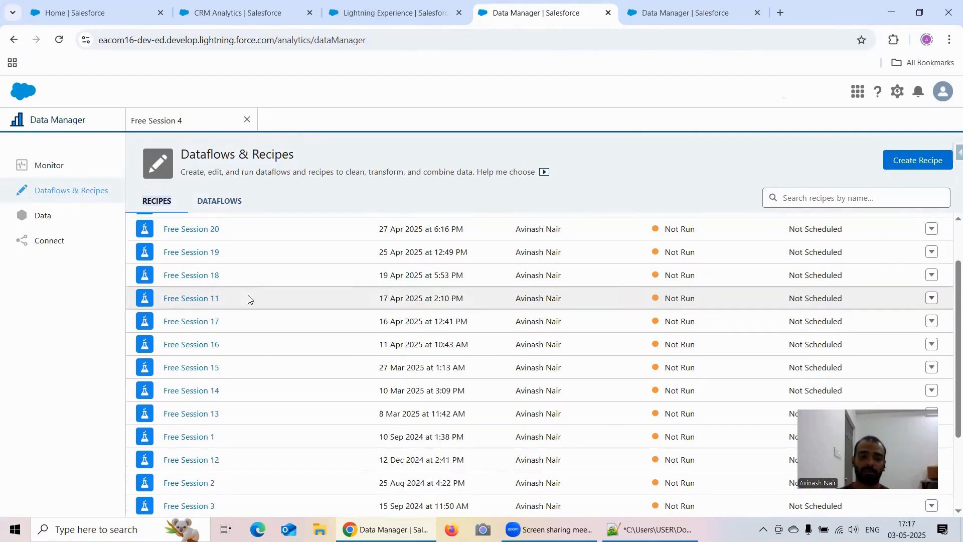
scroll(248, 299, "down", 2)
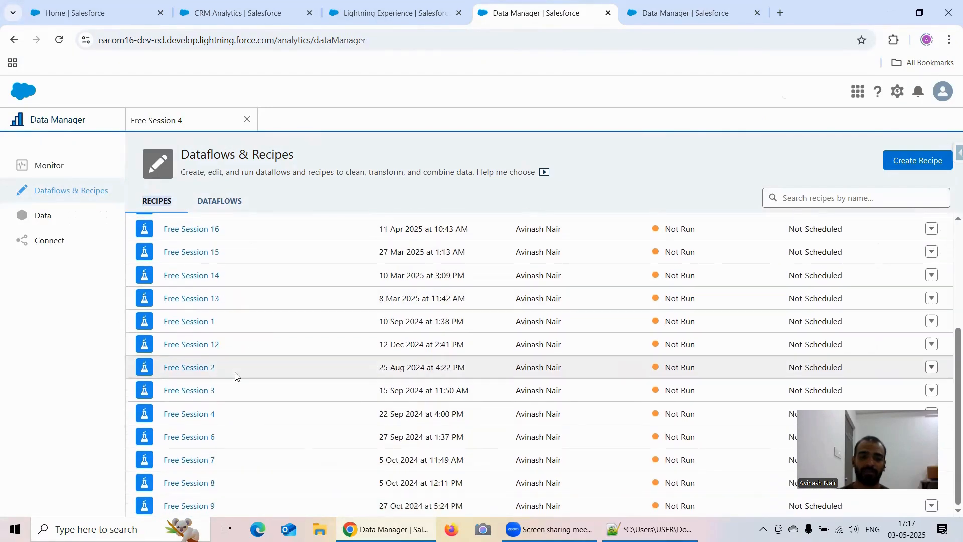
left_click(204, 394)
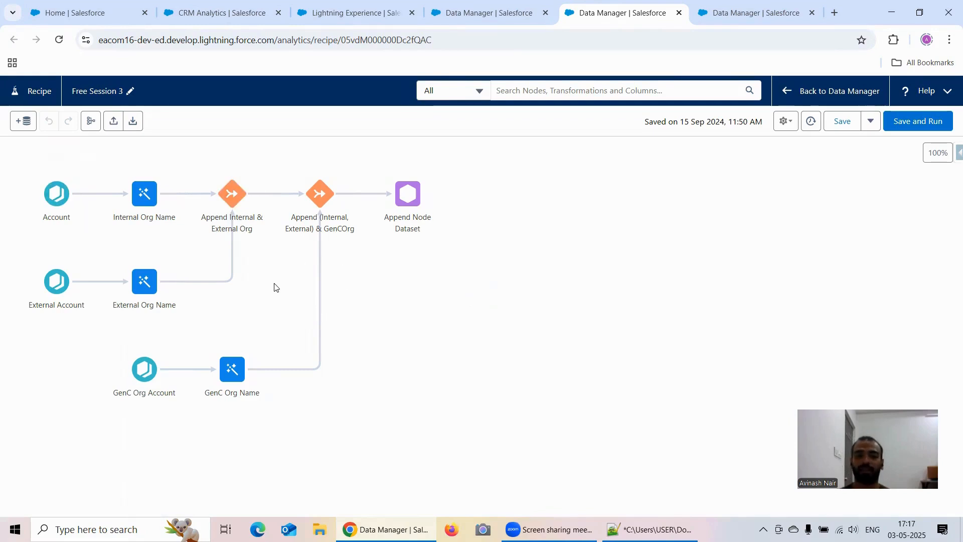
- Return to the Free Session 4 dataflow and examine its Append node and the append and augment tools
left_click(729, 15)
left_click(494, 14)
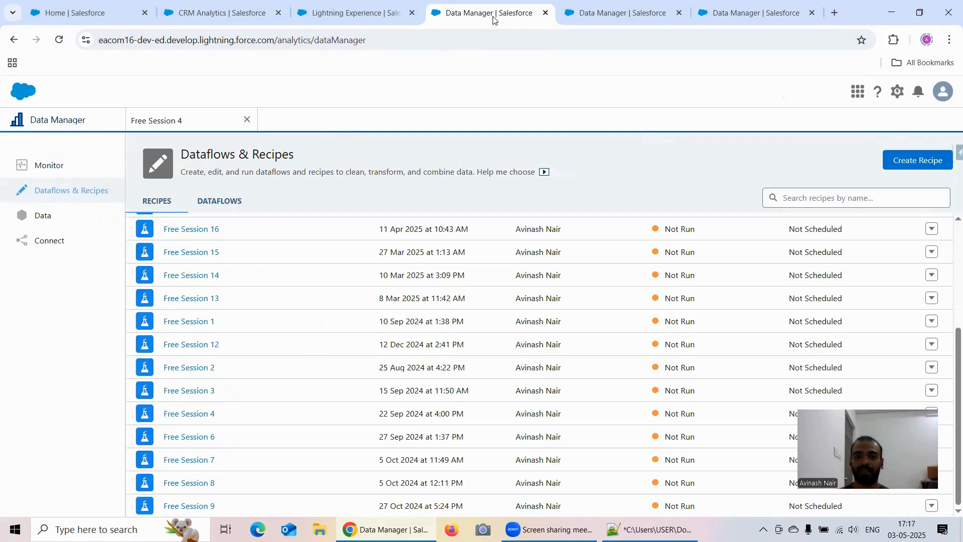
left_click(198, 121)
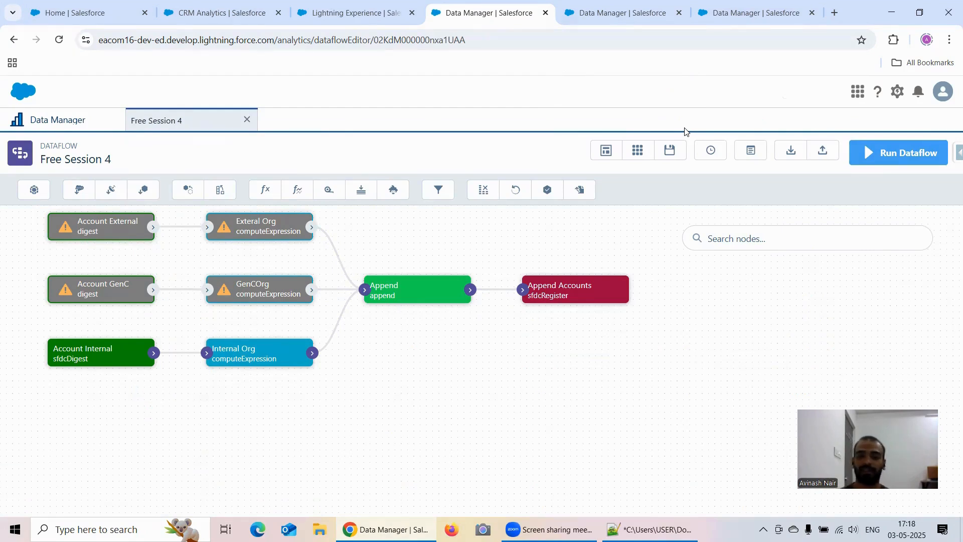
left_click_drag(415, 251, 407, 292)
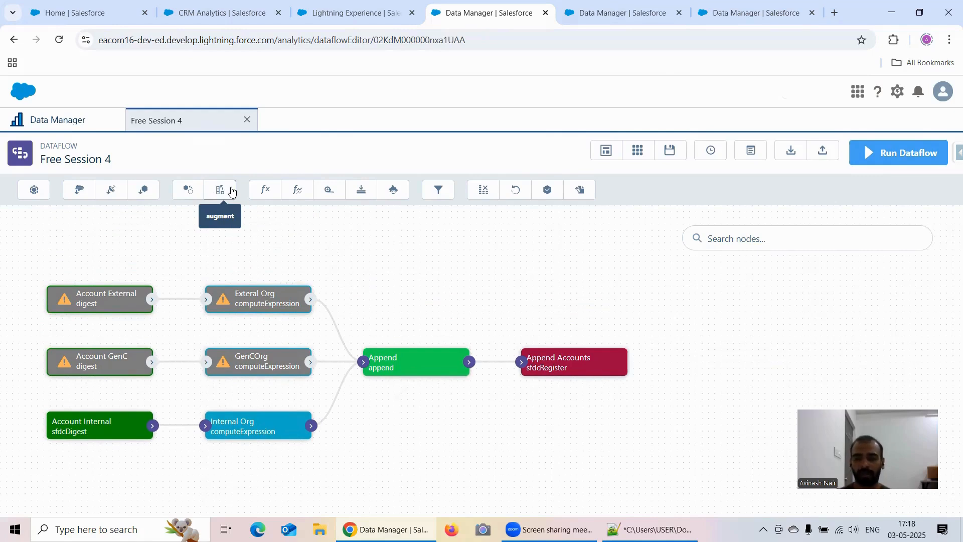
- Start a Join branch from the Opportunity input in the Free Session 1 recipe, using Recipe Opportunity Filter Dataset 1 as the data to join
left_click(584, 12)
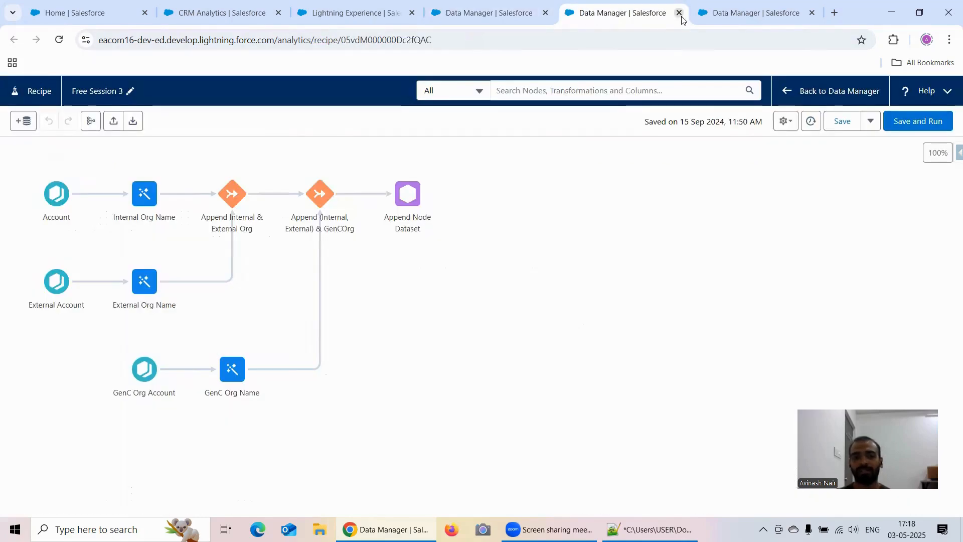
left_click(723, 19)
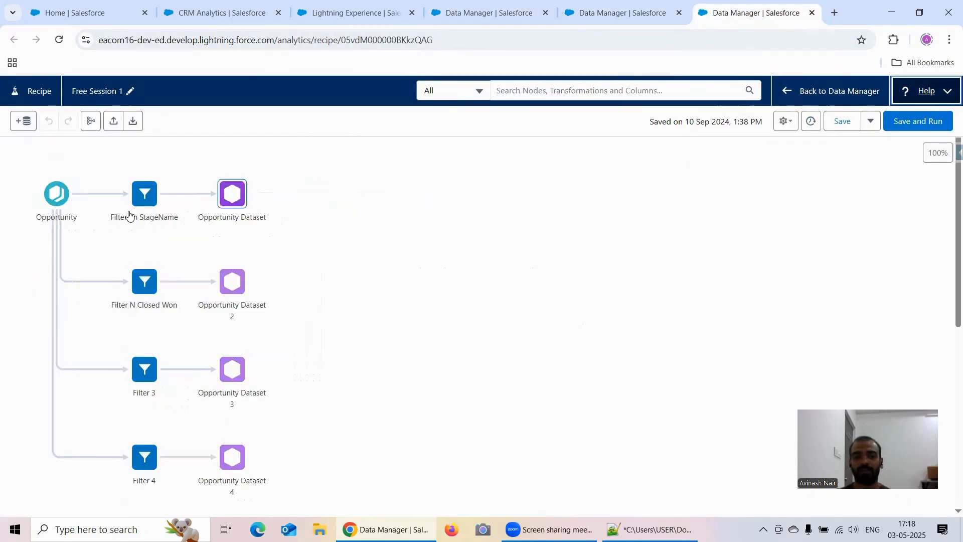
left_click(70, 194)
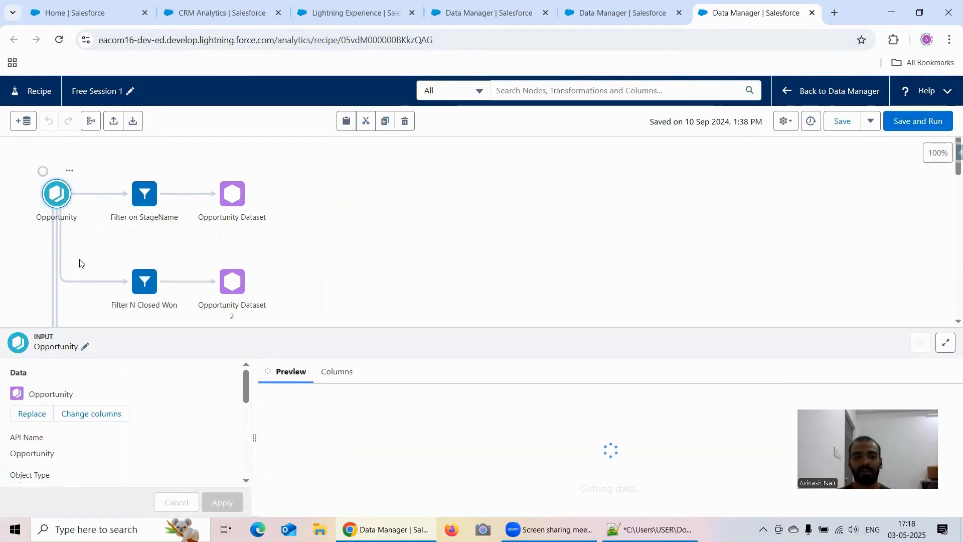
scroll(122, 404, "down", 1)
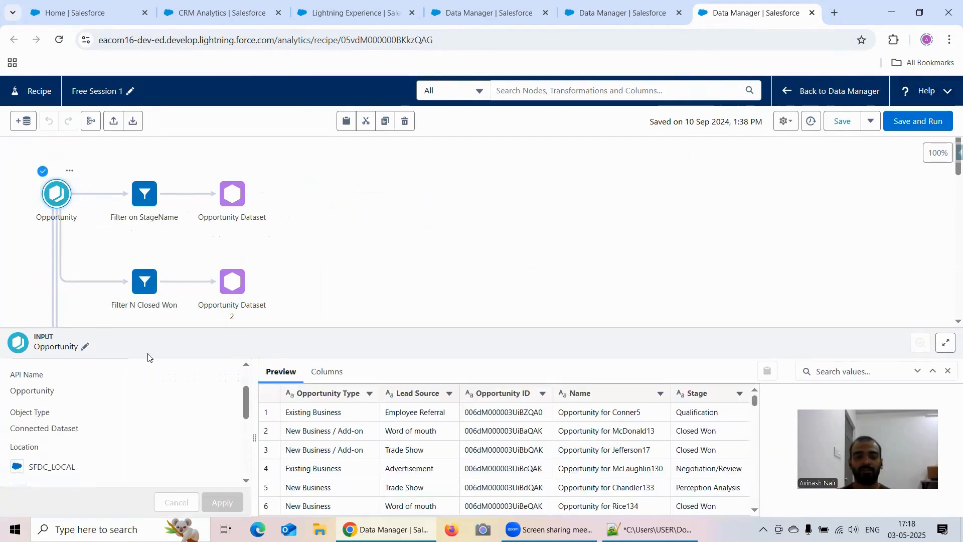
left_click(77, 195)
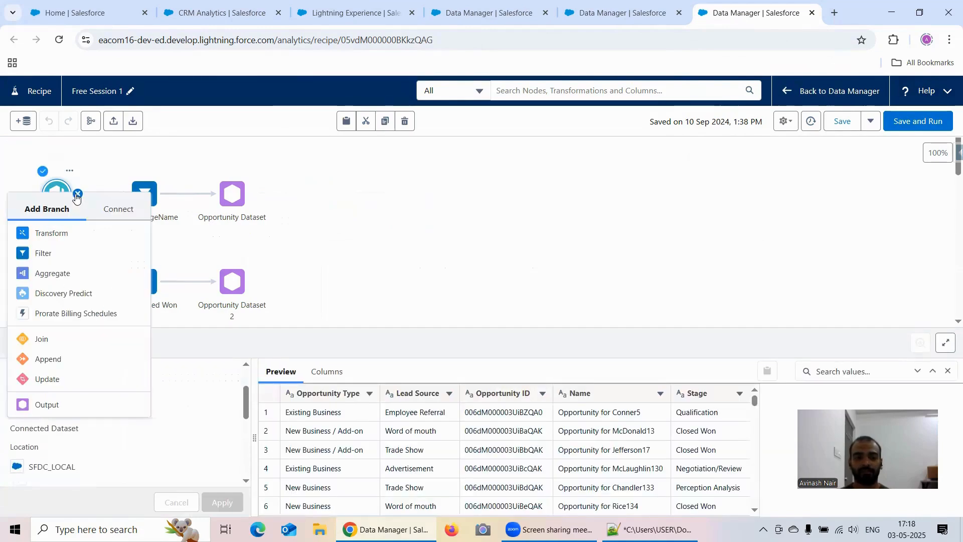
left_click(43, 340)
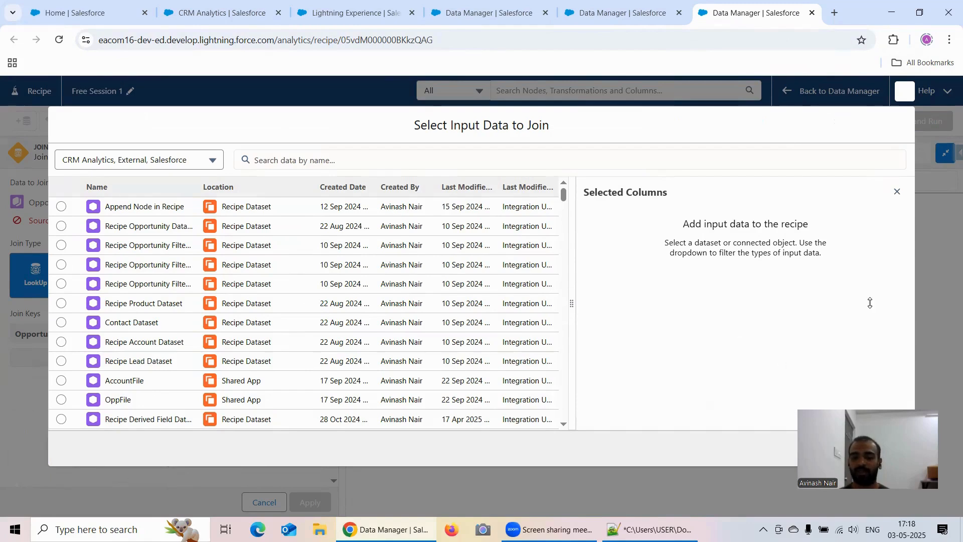
left_click(62, 246)
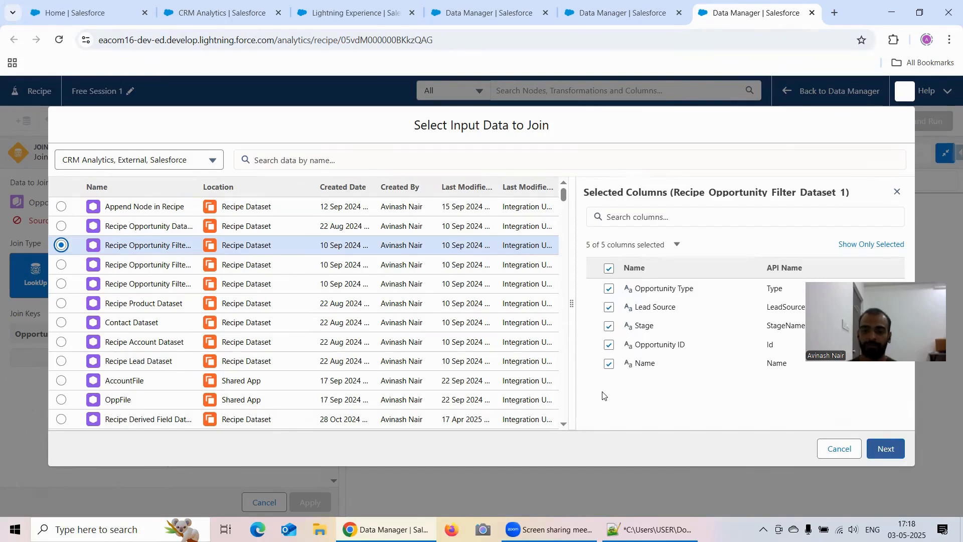
left_click(886, 449)
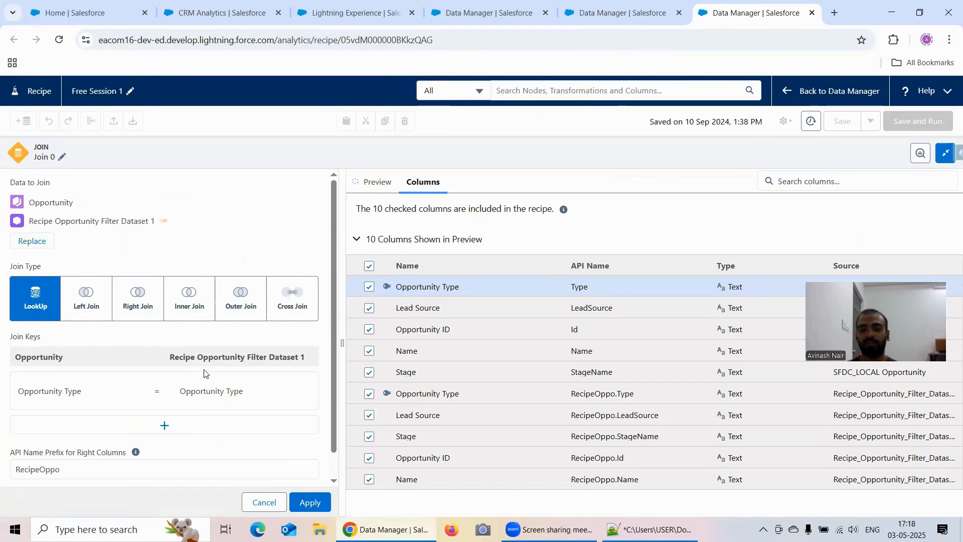
- Inspect the SAQL filter settings of a new filter node in the Free Session 4 dataflow and close the dialog without creating it
left_click(597, 14)
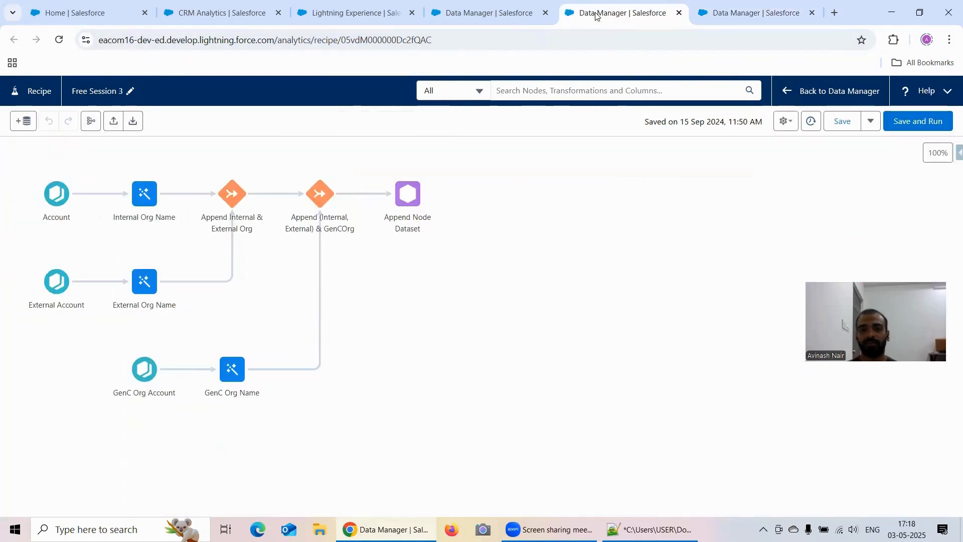
left_click(469, 19)
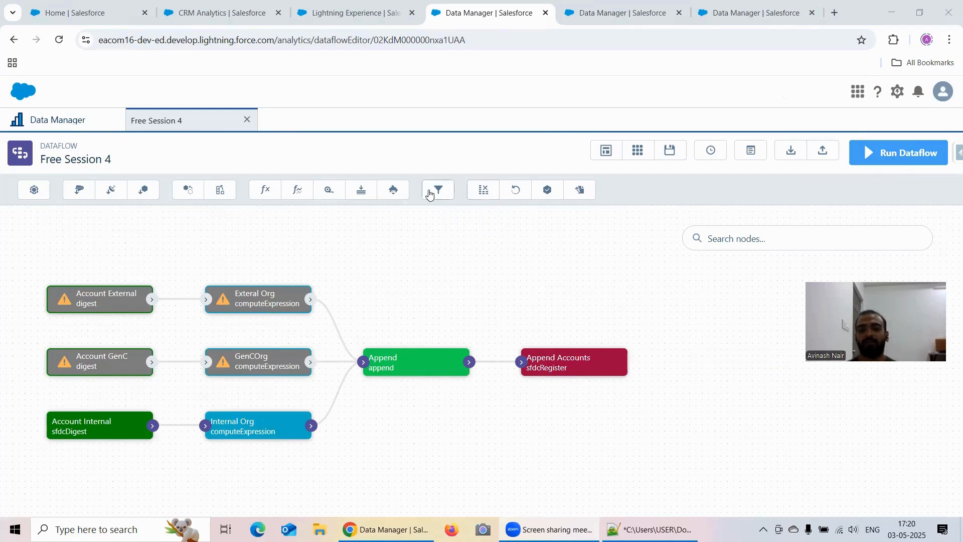
left_click(438, 191)
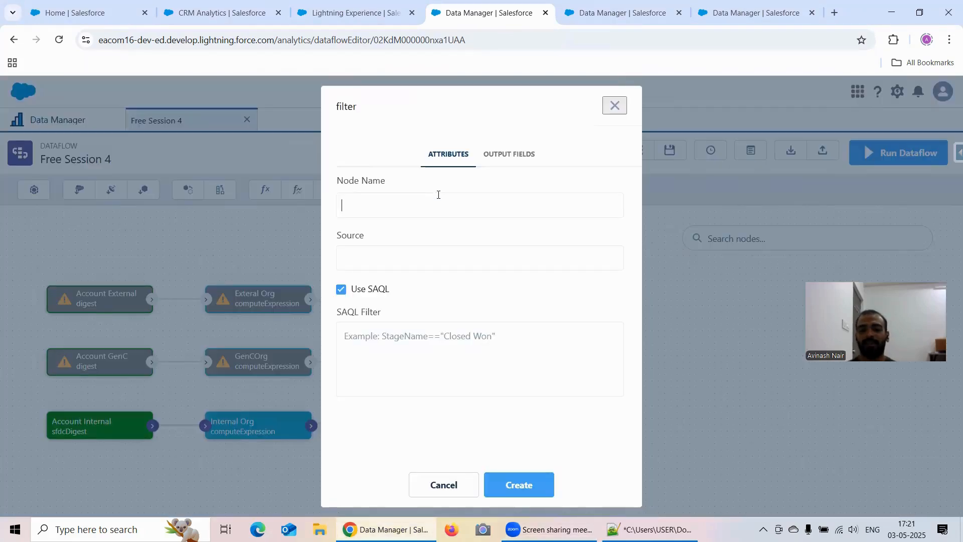
left_click(387, 336)
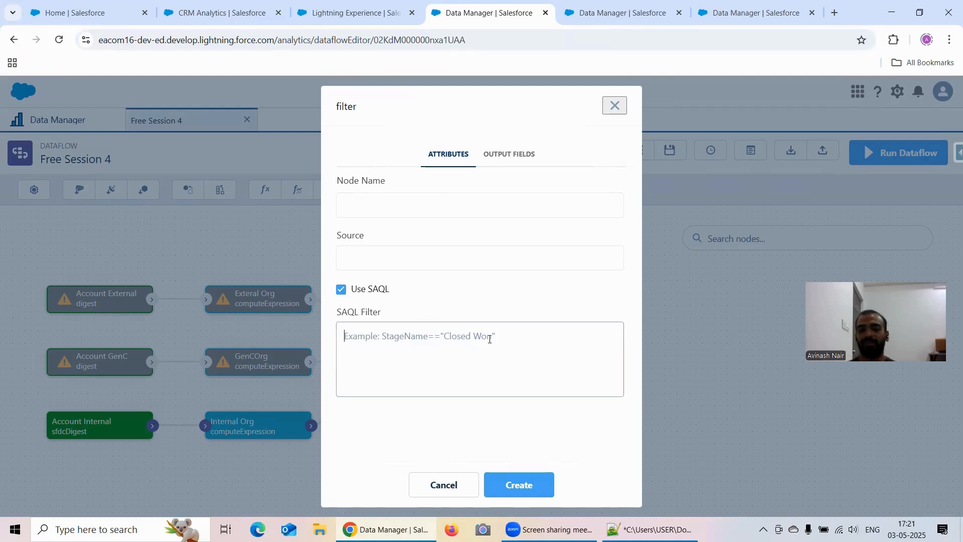
left_click(622, 110)
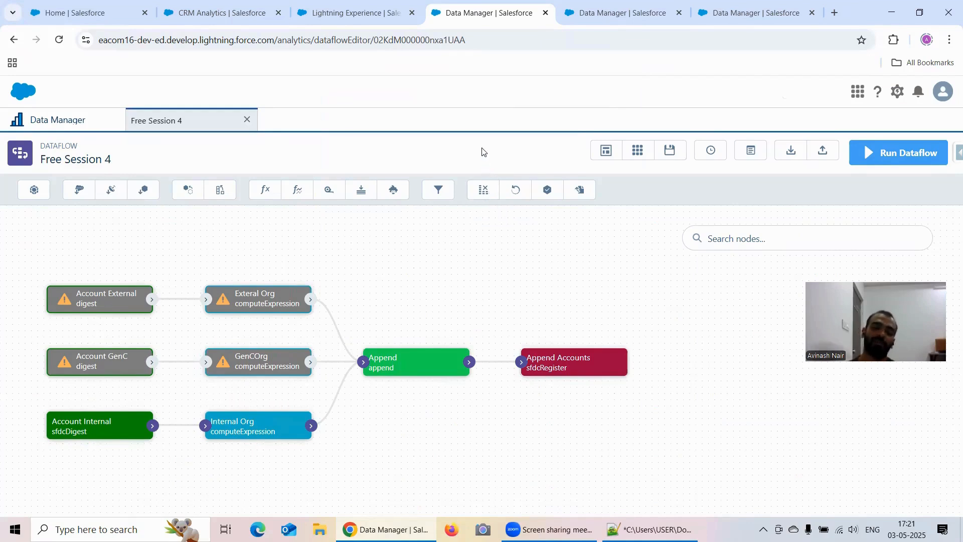
- Compare the transformations offered for Account Name in the Free Session 3 recipe's Internal Org Name node with the dataflow's node tools
left_click(652, 11)
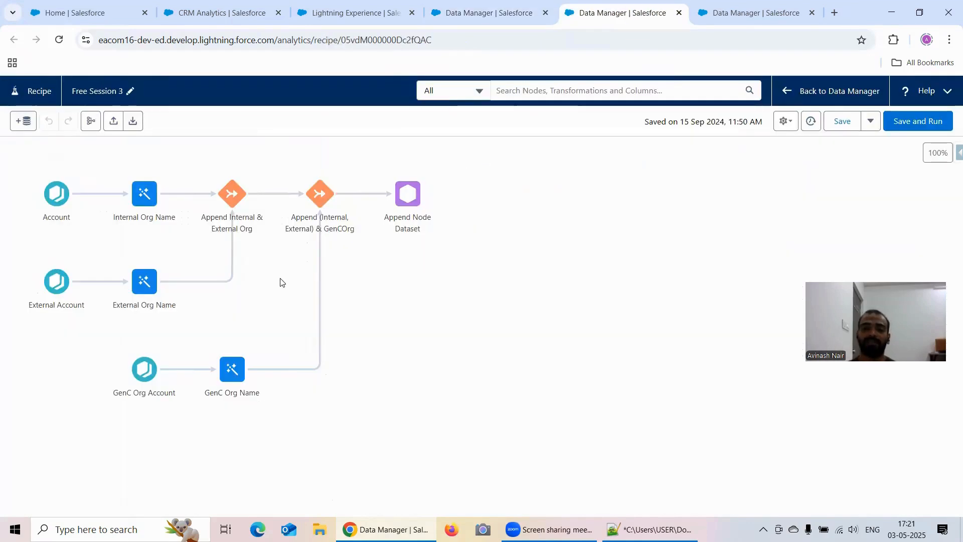
left_click(141, 201)
left_click(430, 393)
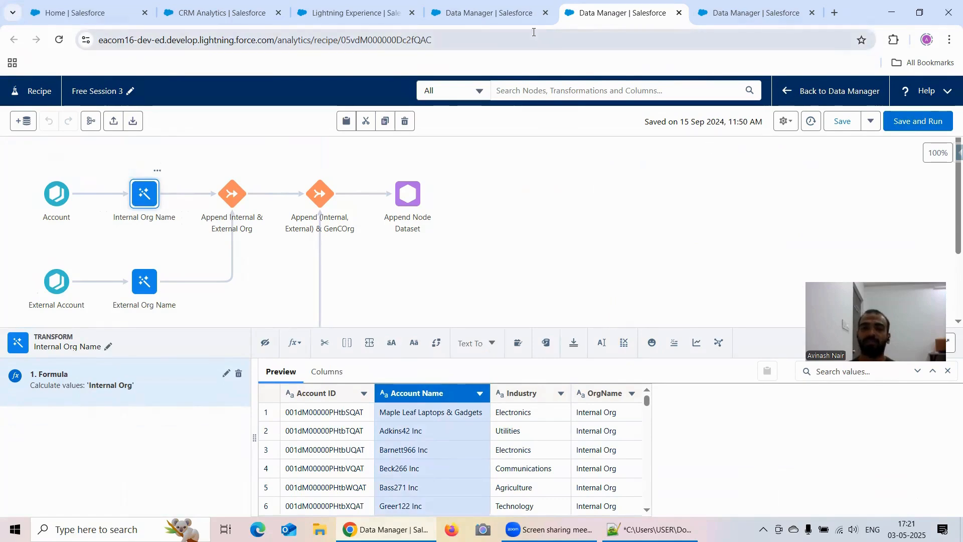
left_click(492, 13)
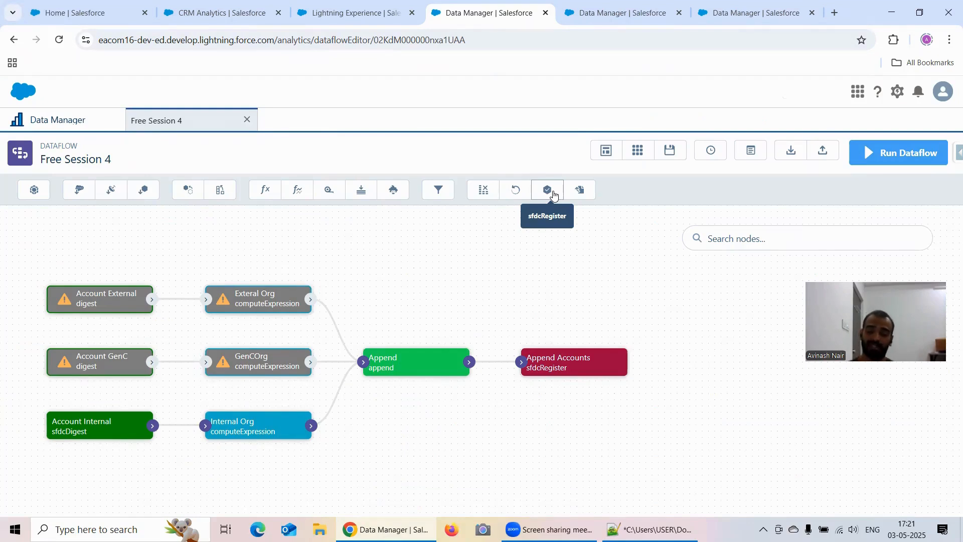
left_click(622, 12)
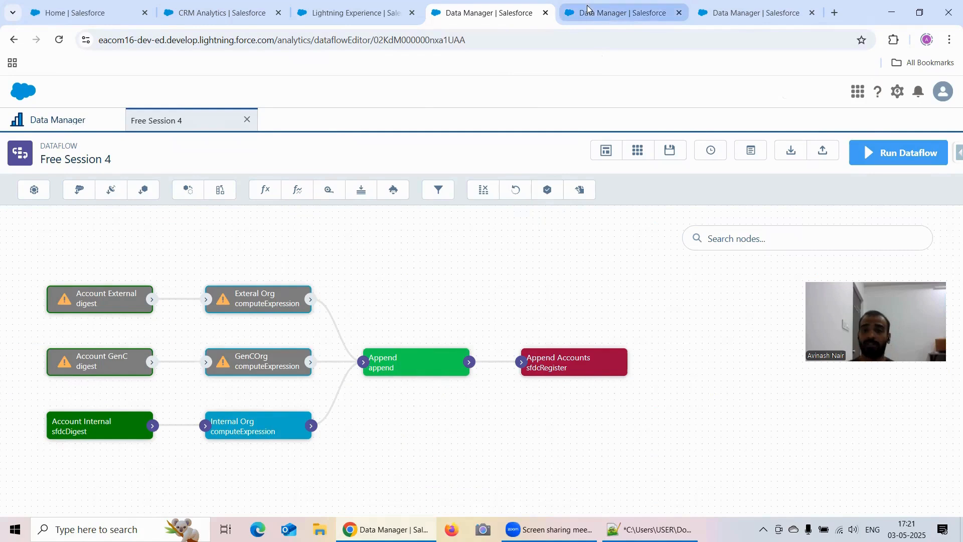
- Inspect the Write To destinations of the Append Node Dataset output in the Free Session 3 recipe, reloading the recipe to retry its preview
left_click(404, 196)
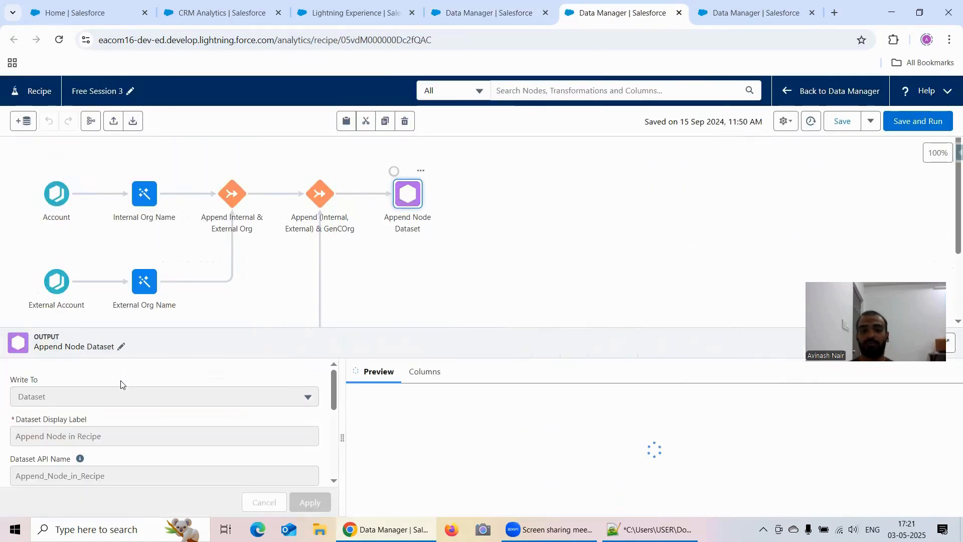
left_click(121, 398)
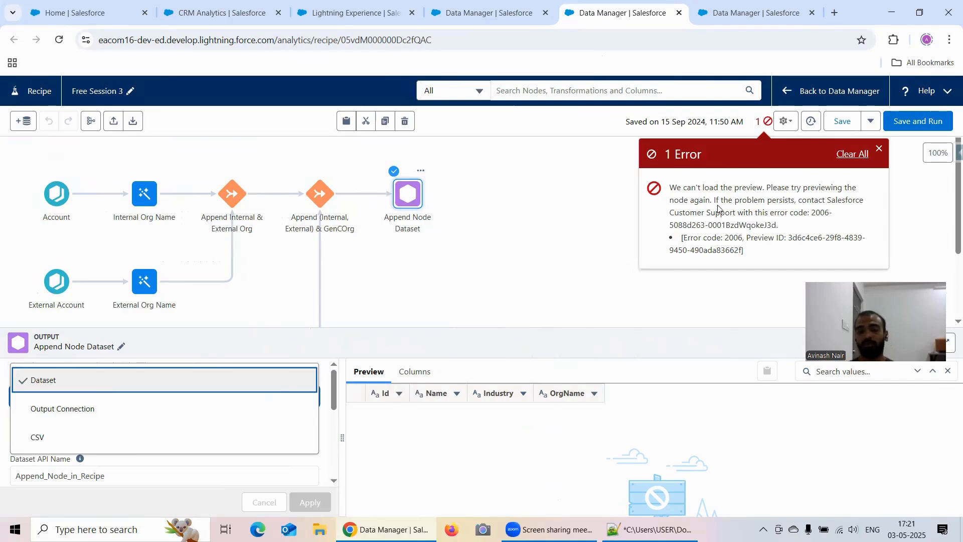
left_click(849, 155)
left_click(60, 40)
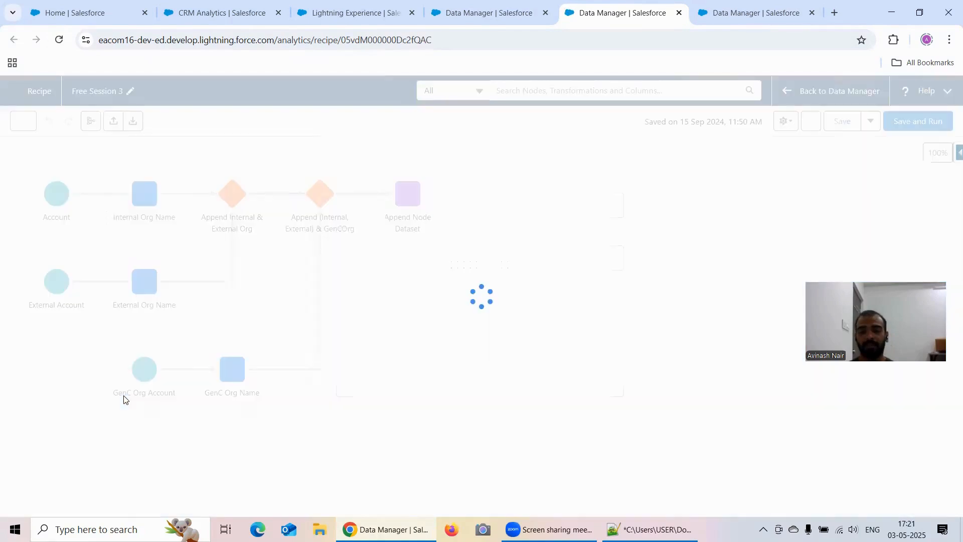
left_click(407, 194)
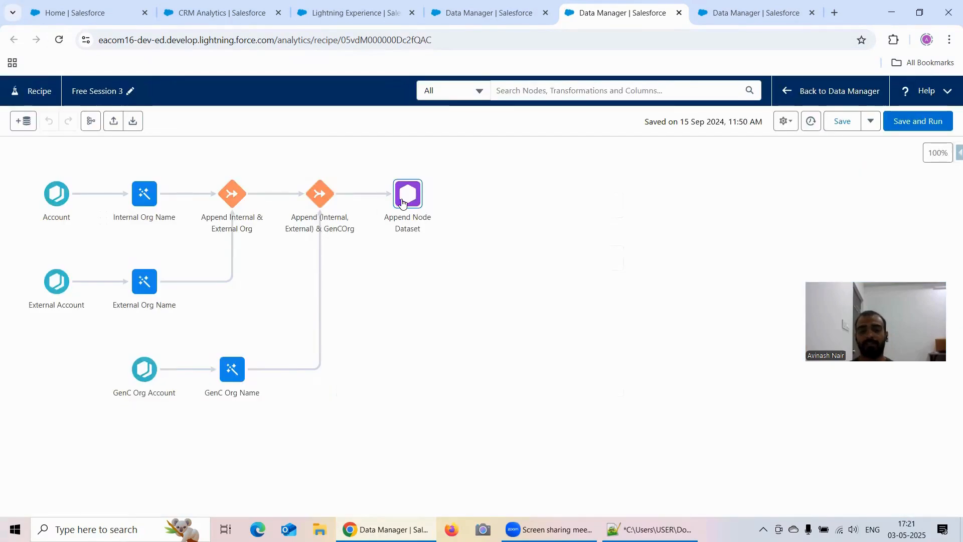
left_click(117, 395)
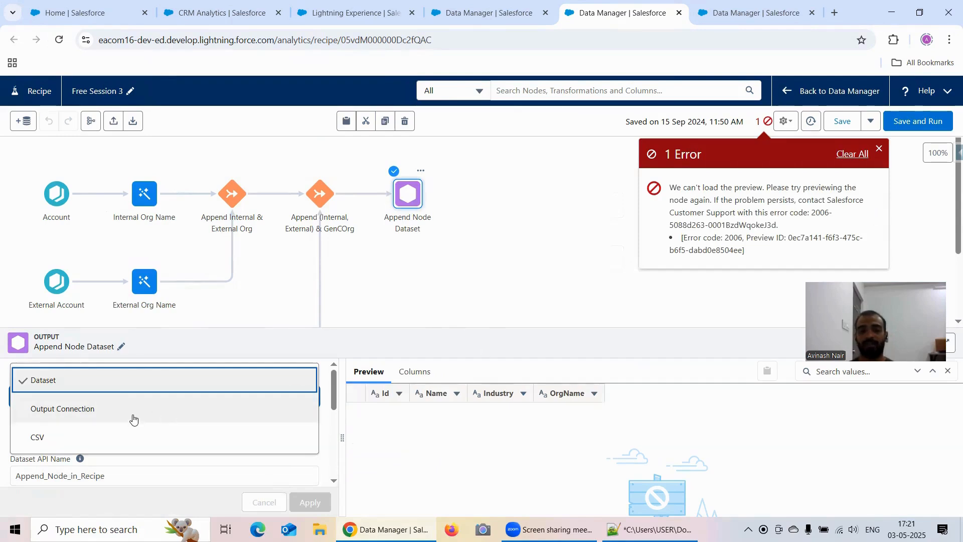
left_click(845, 157)
left_click(60, 42)
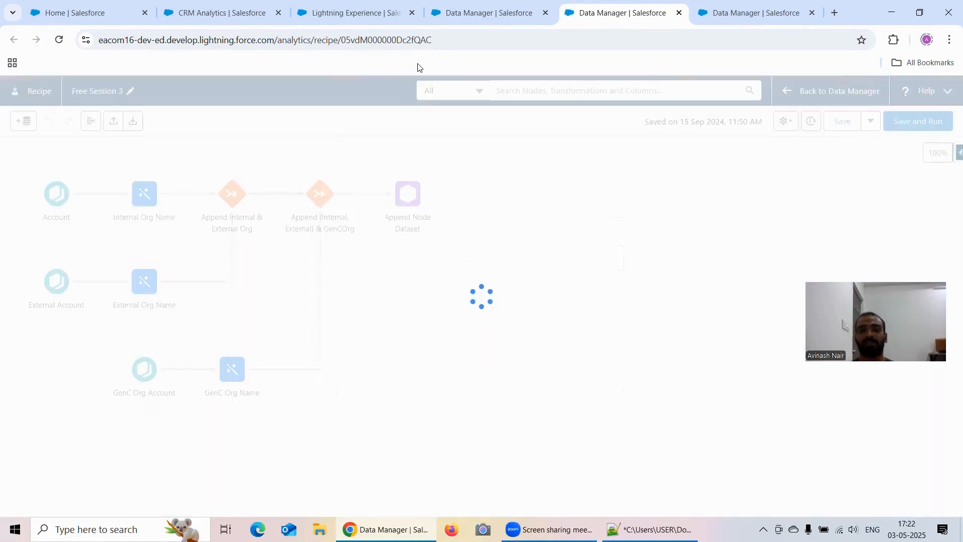
left_click(407, 195)
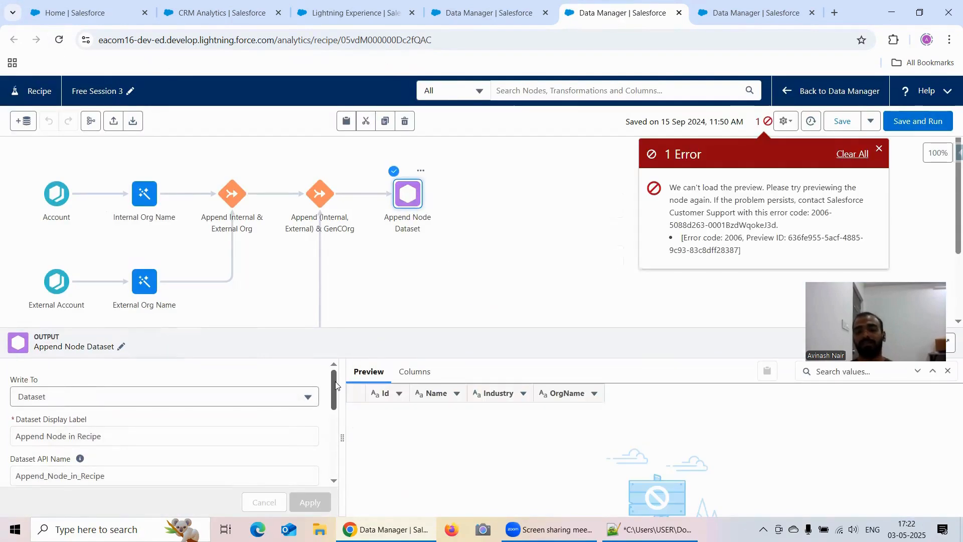
left_click(878, 149)
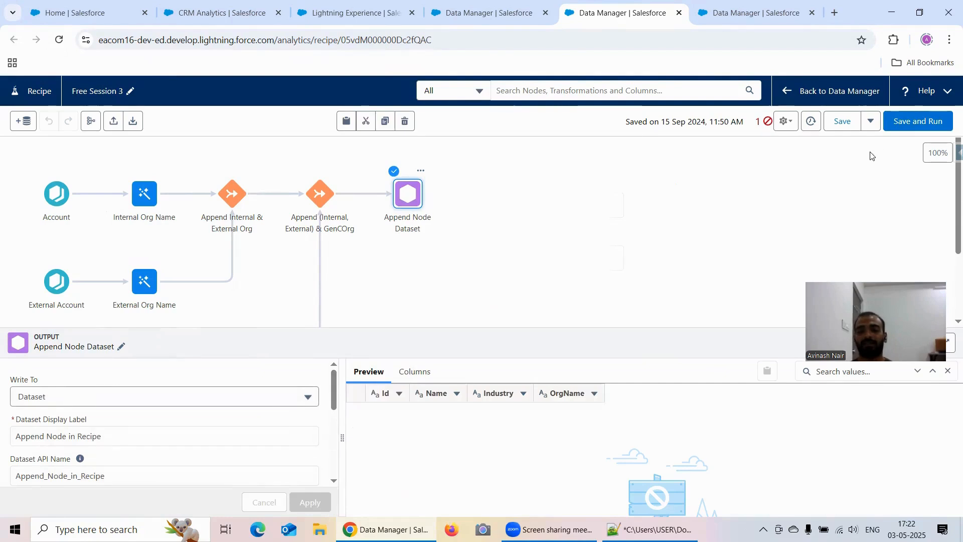
- Close the extra recipe tabs and open the Free Session 1 recipe from the Data Manager's recipe list
left_click(730, 13)
left_click(538, 125)
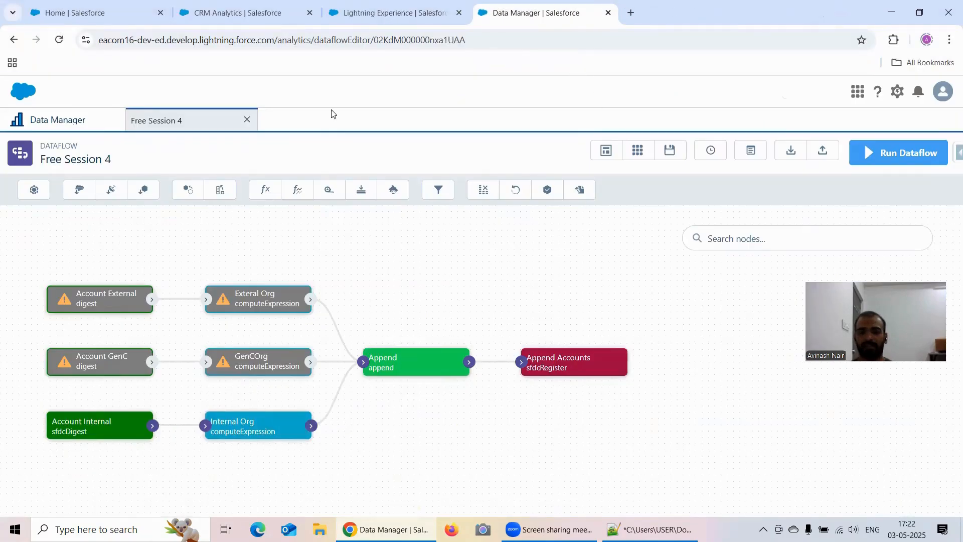
left_click(39, 123)
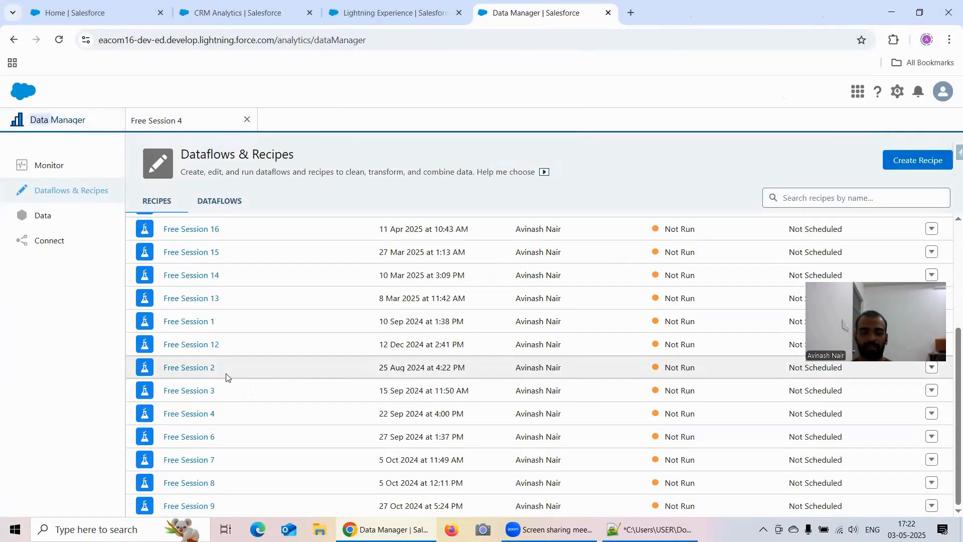
left_click(209, 324)
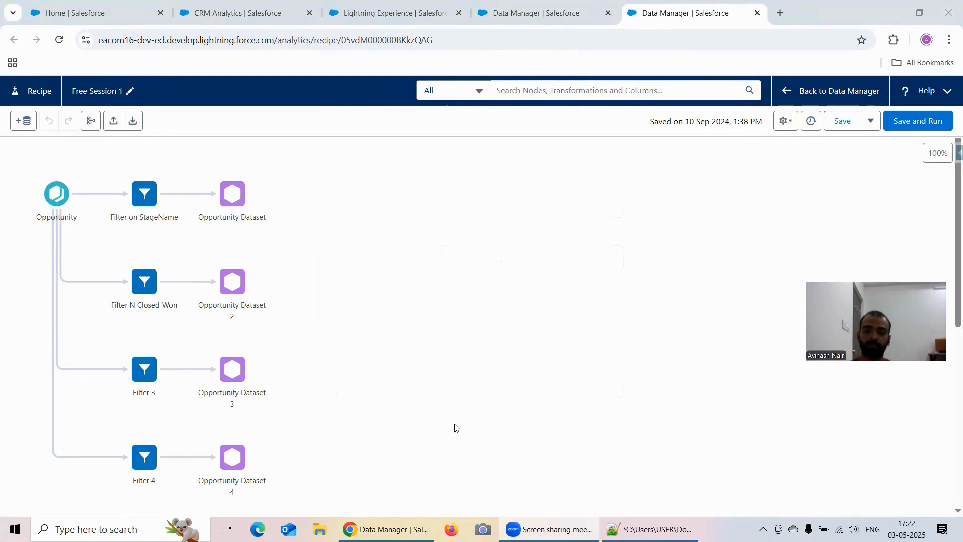
- Compare the node layout of the Free Session 4 dataflow with that of the Free Session 1 recipe
left_click(534, 15)
left_click(201, 123)
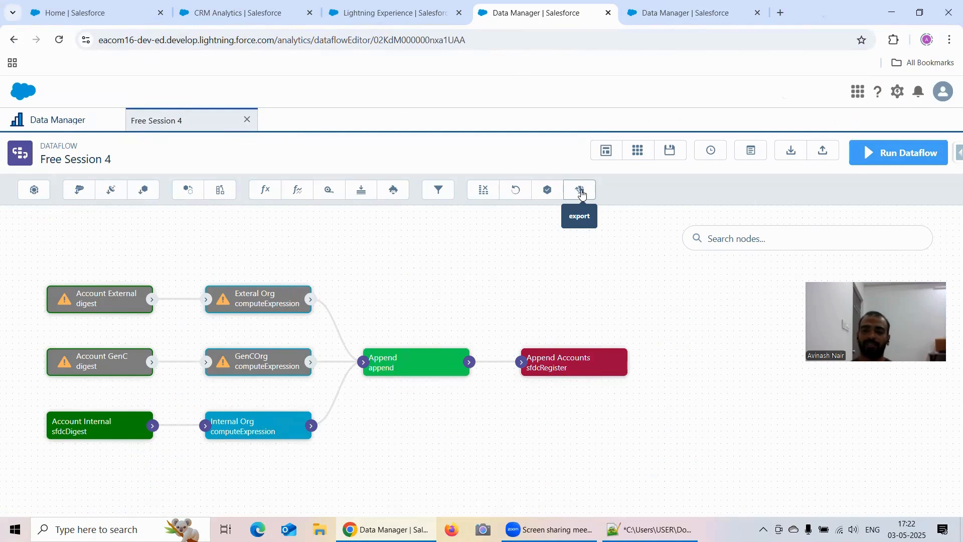
left_click(667, 14)
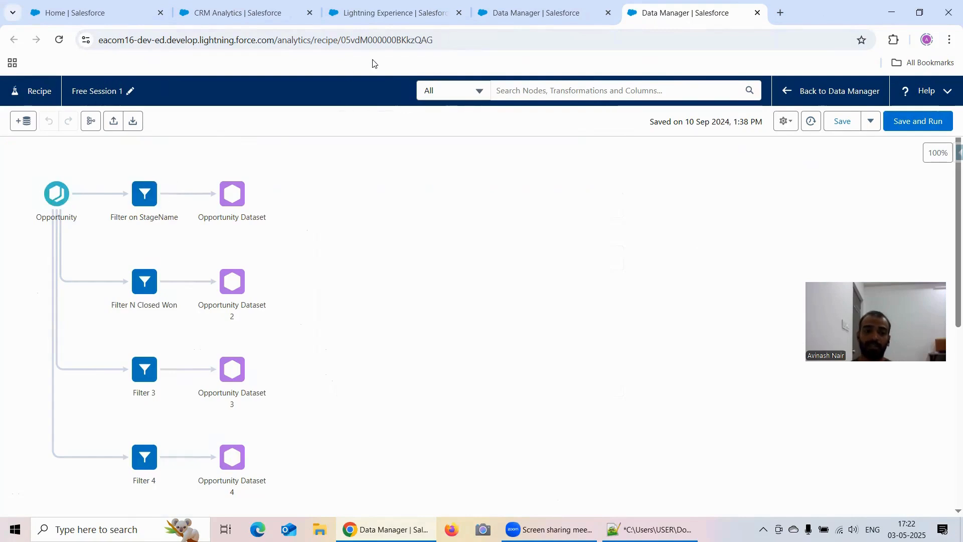
left_click(512, 13)
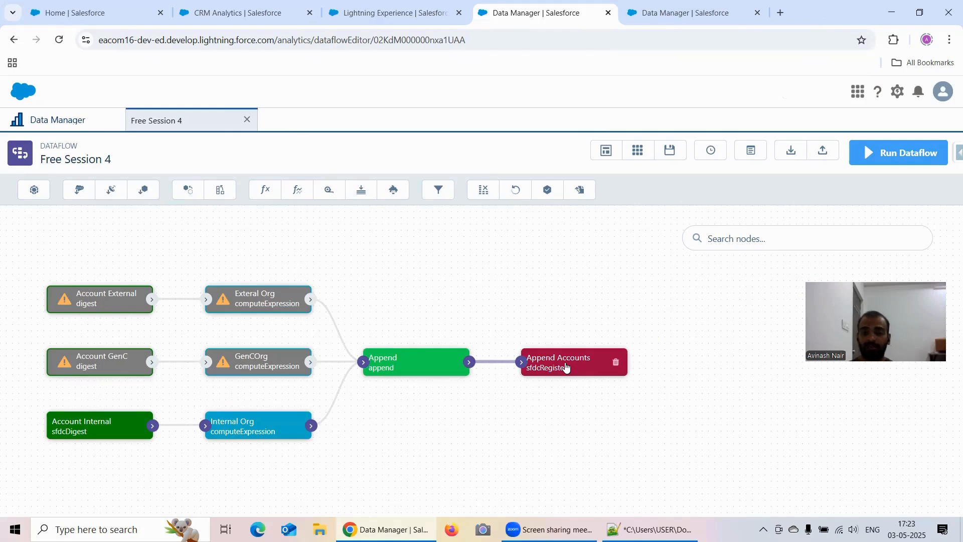
- Return to the Free Session 1 recipe and view the filter and data preview of the Filter on StageName node
left_click(680, 10)
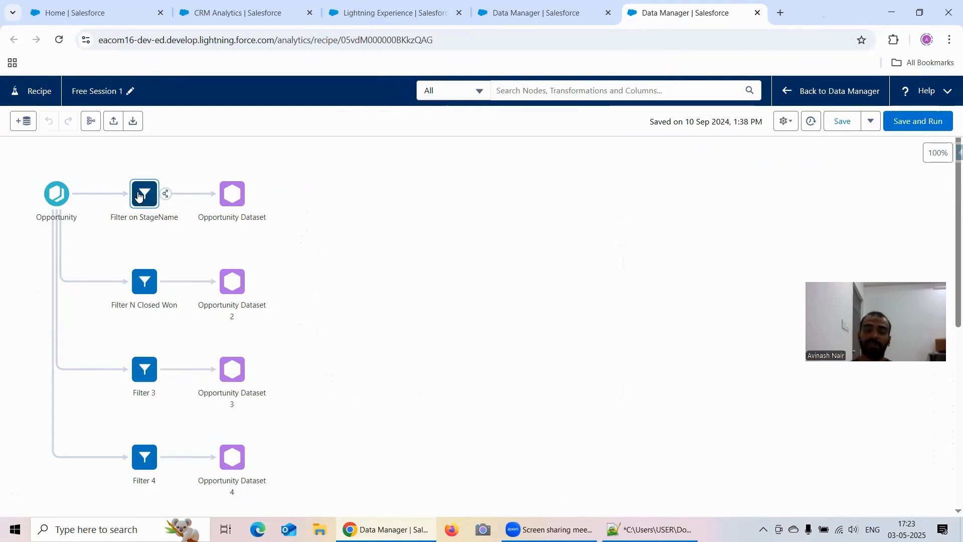
left_click(130, 171)
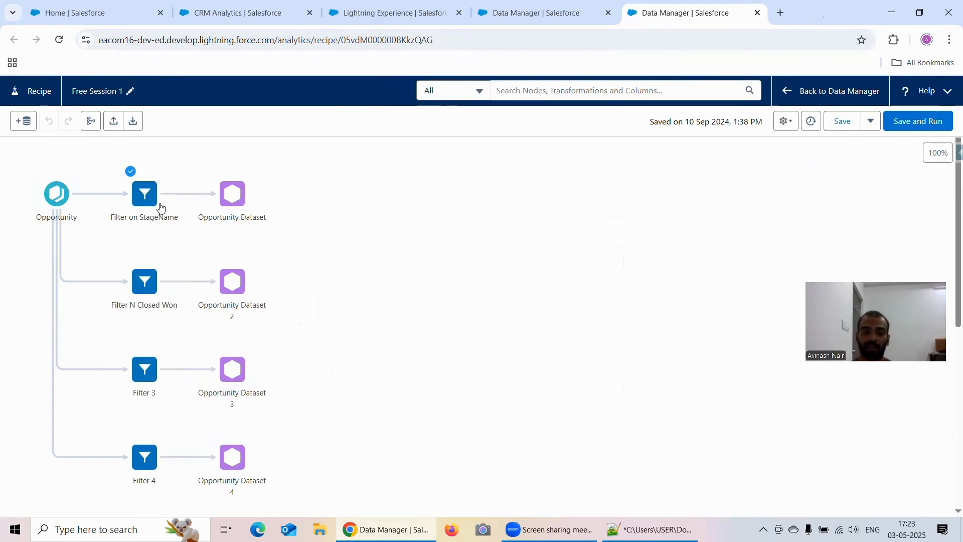
left_click(147, 195)
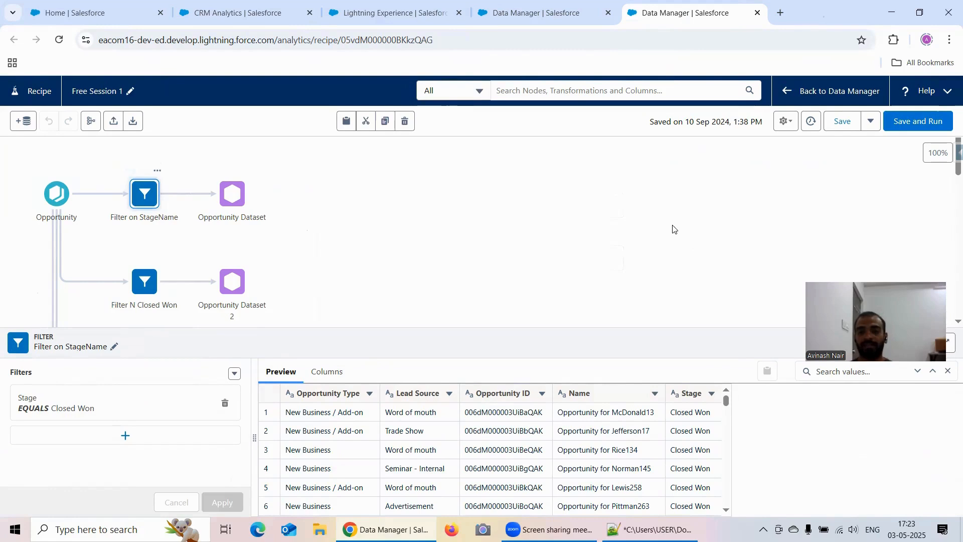
- Disable data previews for the Free Session 1 recipe and enable them again
left_click(785, 123)
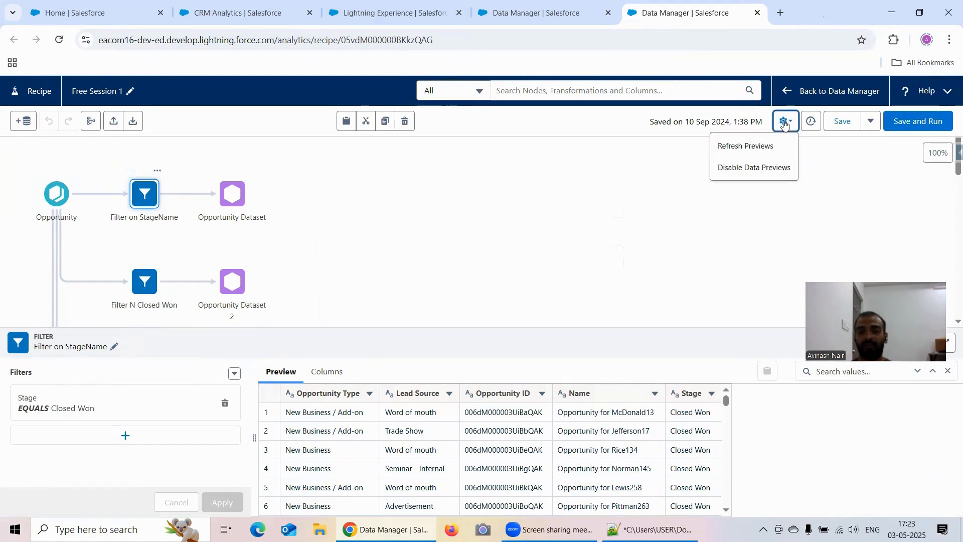
left_click(761, 169)
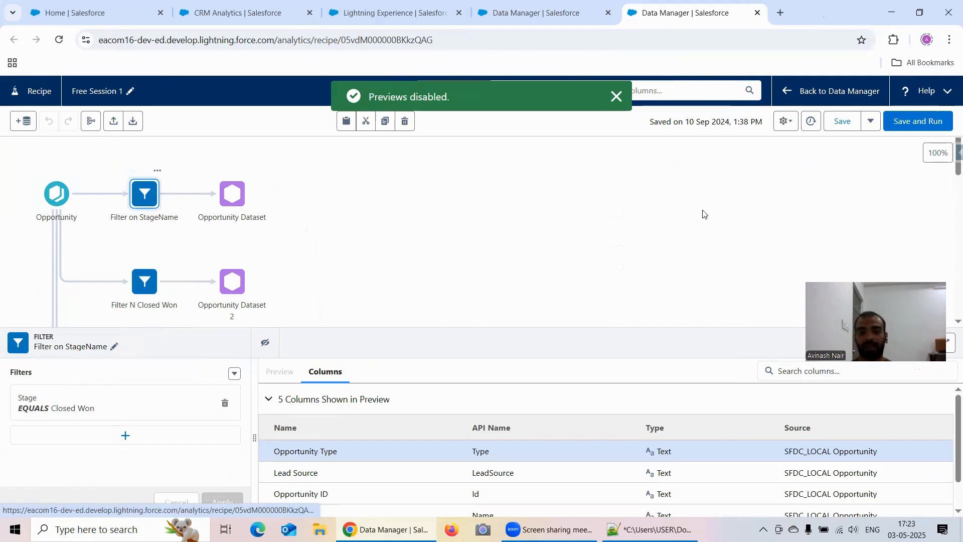
left_click(785, 126)
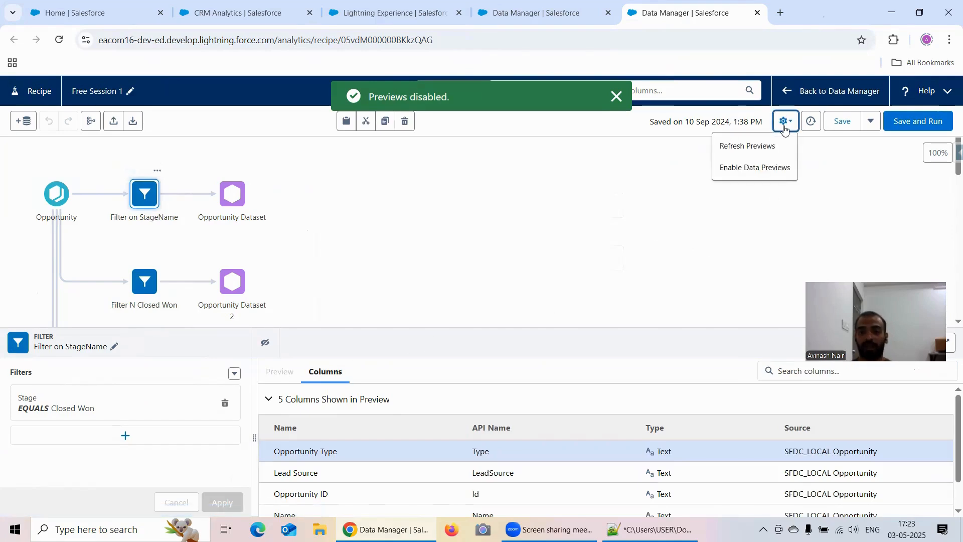
left_click(765, 167)
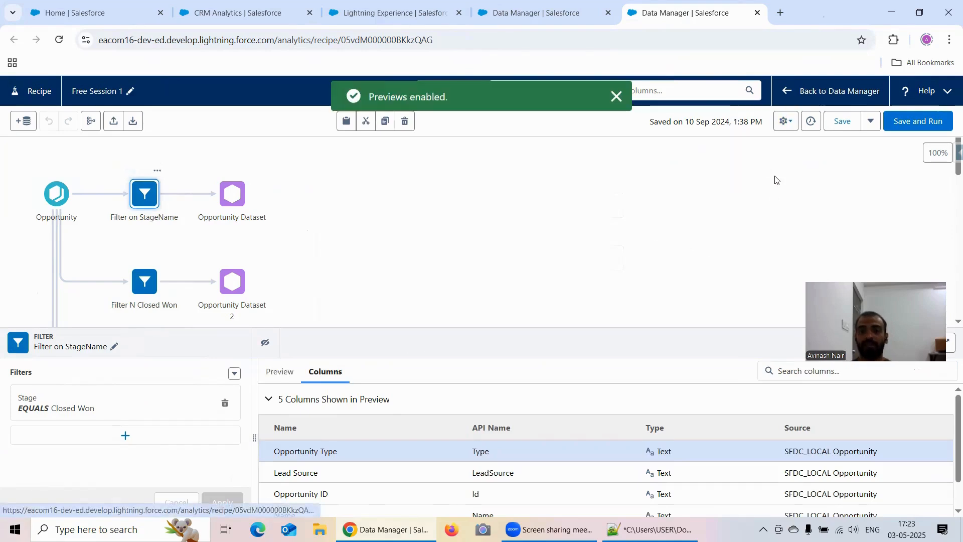
- Refresh the recipe's data previews and show the preview rows of the Filter on StageName node
left_click(785, 125)
left_click(748, 145)
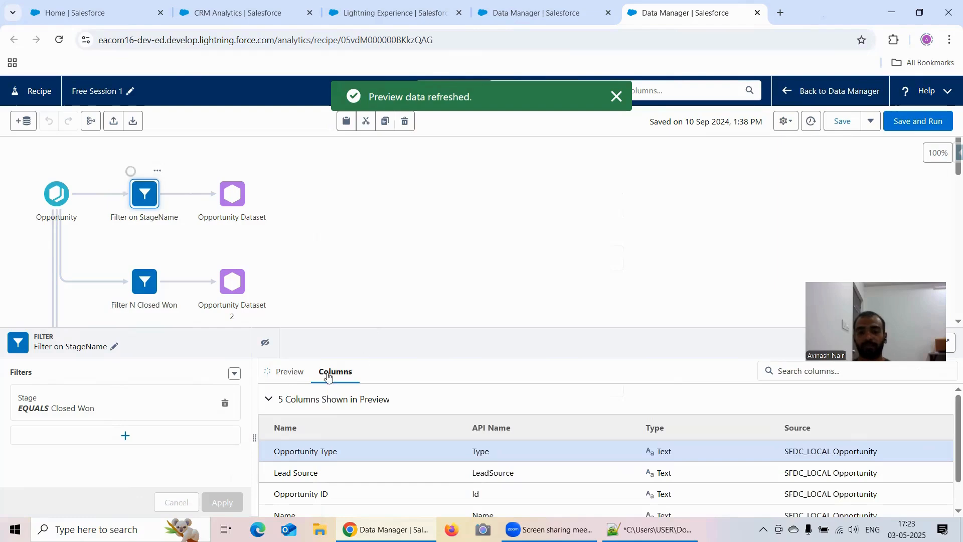
left_click(289, 371)
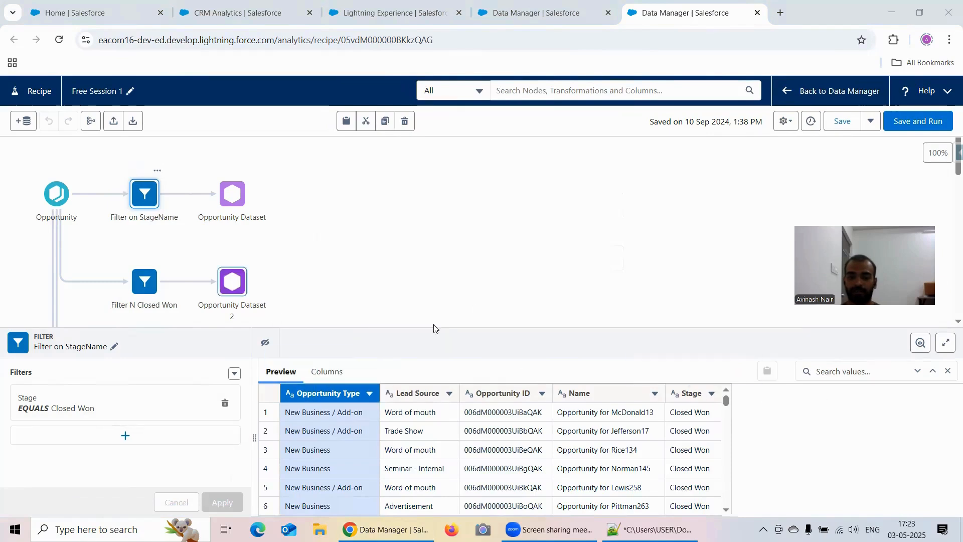
- Examine the column profile and attributes of Opportunity Type in the Filter on StageName node
left_click(923, 345)
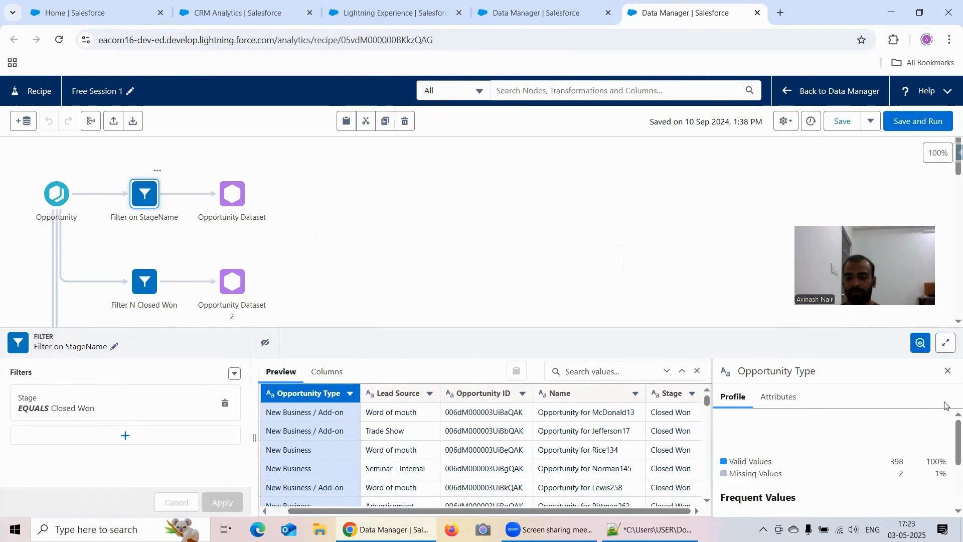
scroll(942, 429, "down", 2)
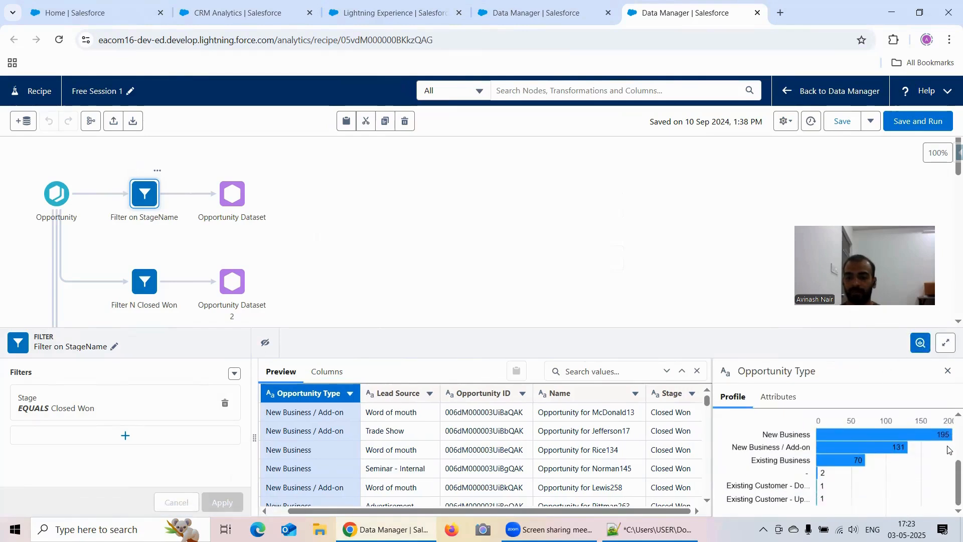
scroll(949, 451, "up", 2)
left_click(782, 397)
scroll(851, 437, "down", 1)
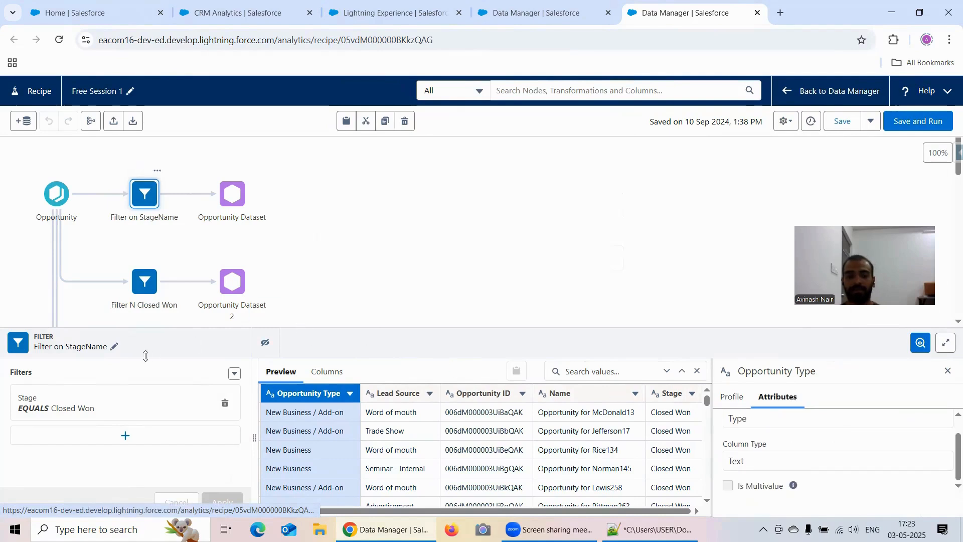
- Set the Opportunity input's preview sample size to 10000 rows, check the sampling modes, apply the change and close the node's details
left_click(52, 205)
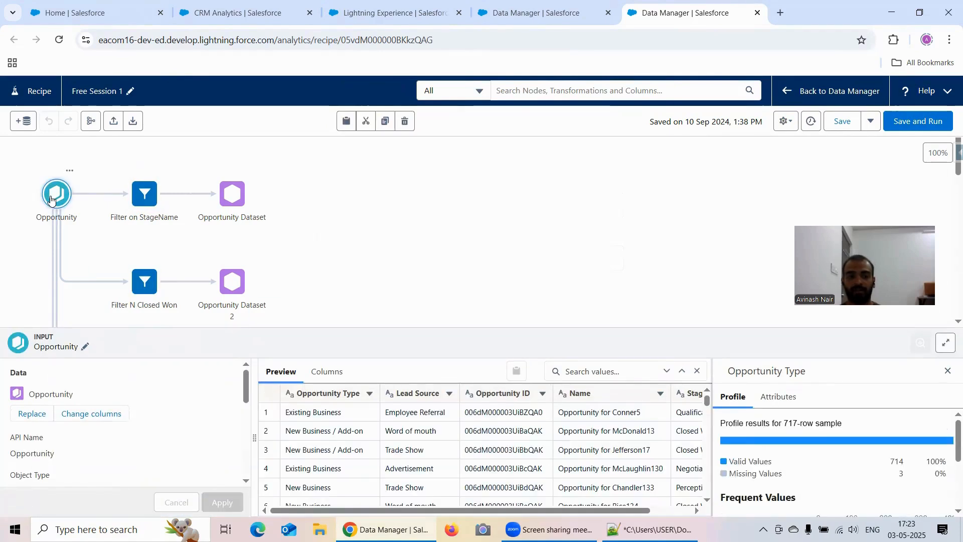
scroll(149, 455, "down", 5)
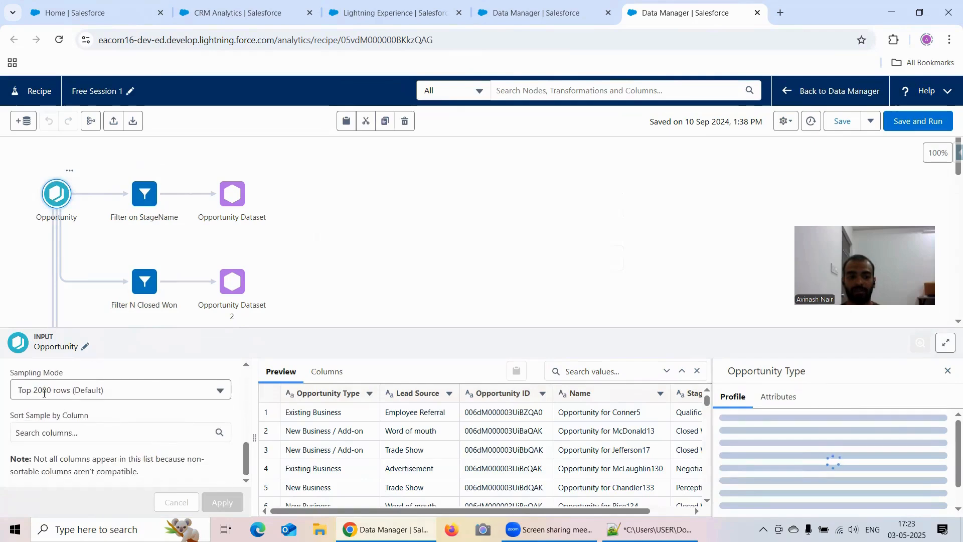
scroll(60, 396, "up", 1)
left_click(47, 411)
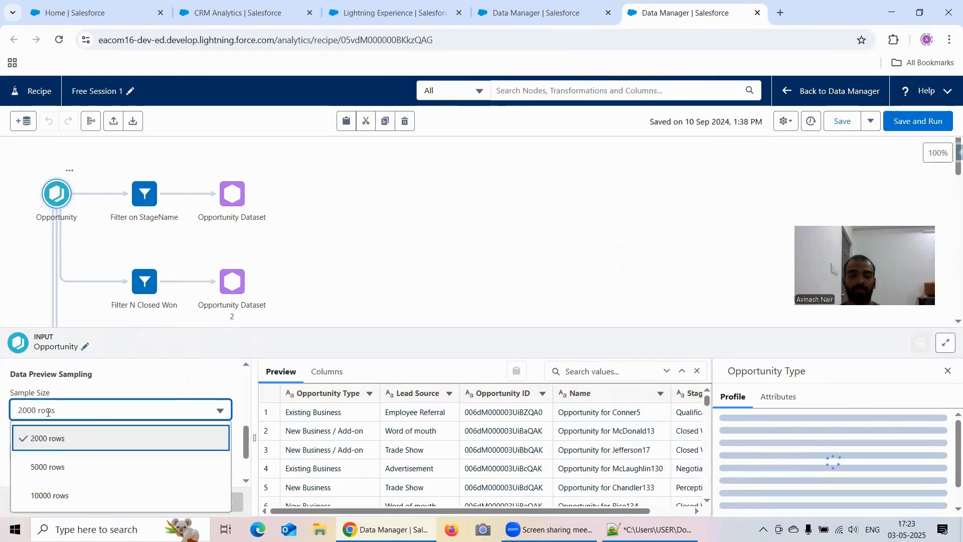
left_click(79, 497)
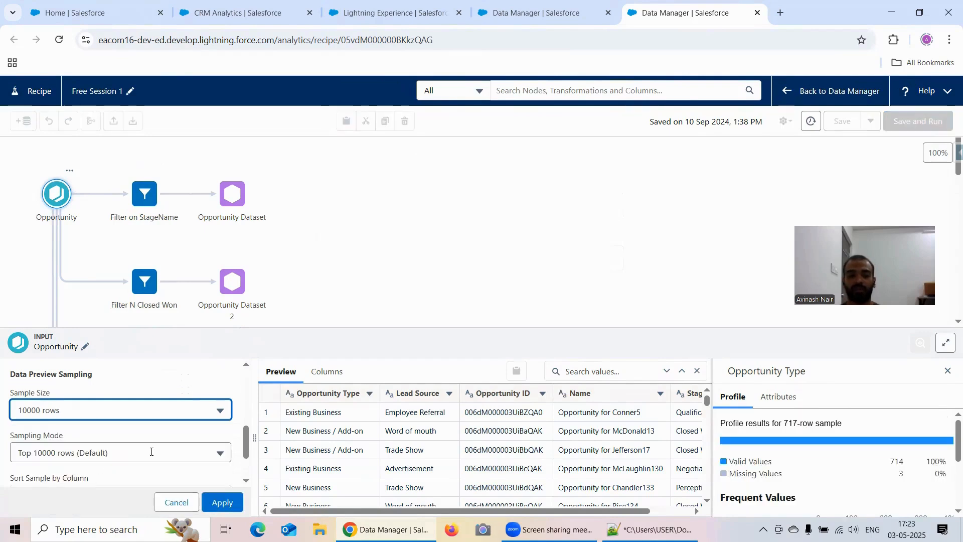
left_click(199, 451)
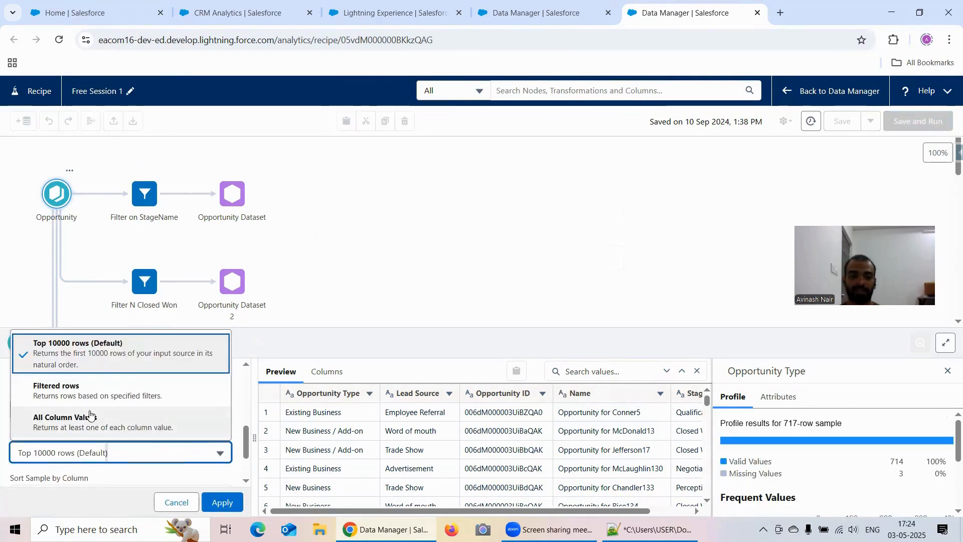
double_click(138, 481)
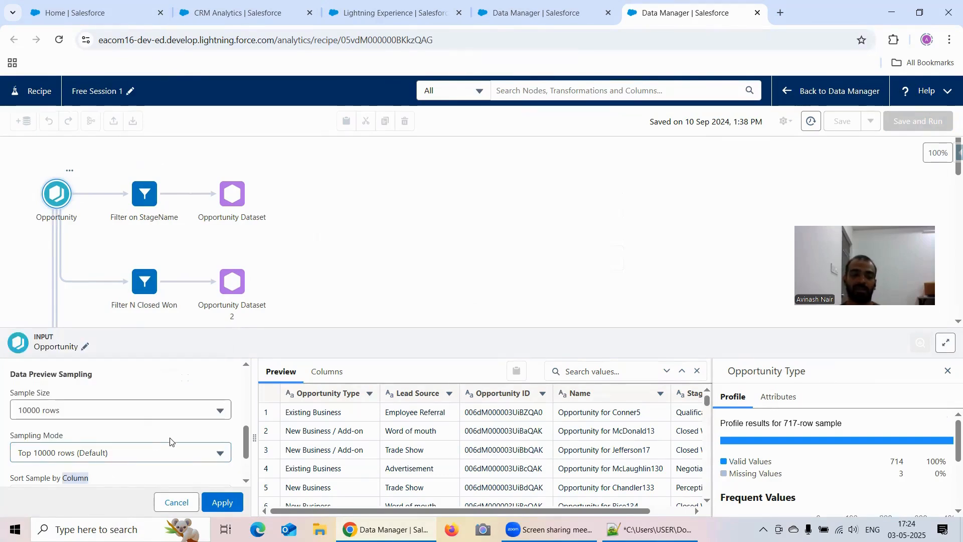
left_click(216, 503)
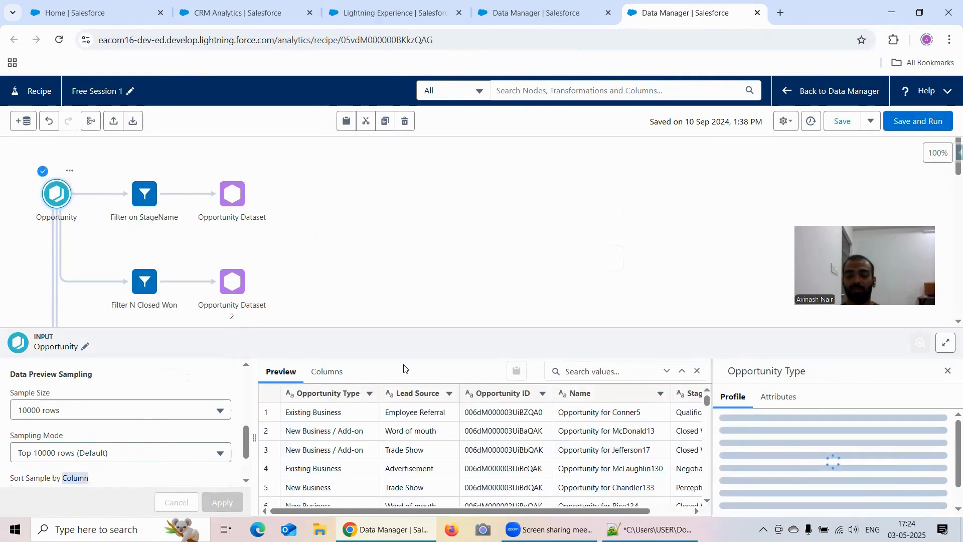
left_click(659, 259)
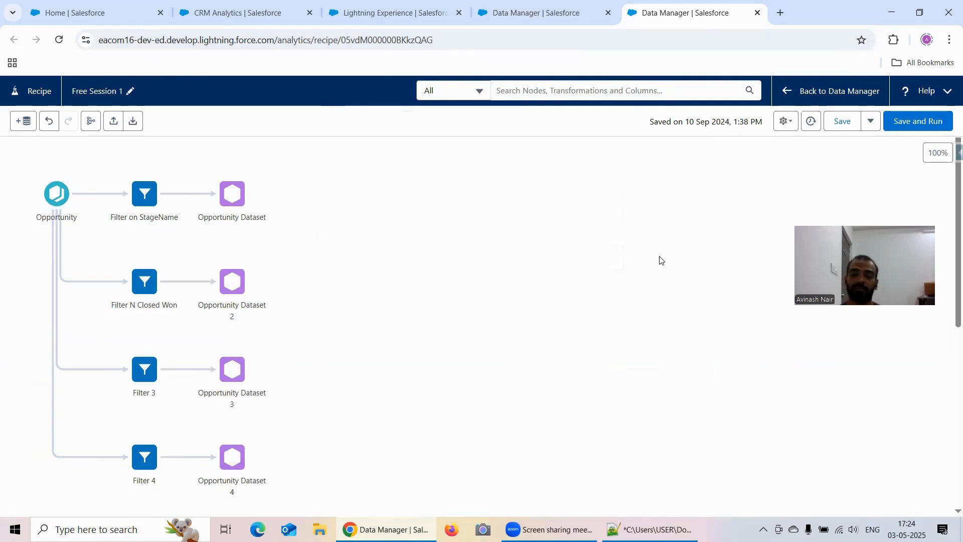
- Return to the Free Session 4 dataflow
left_click(507, 15)
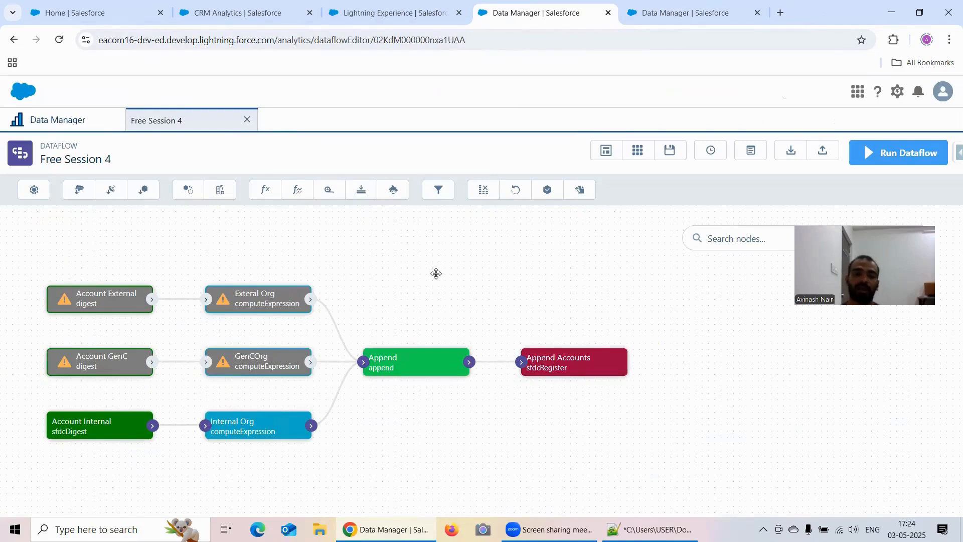